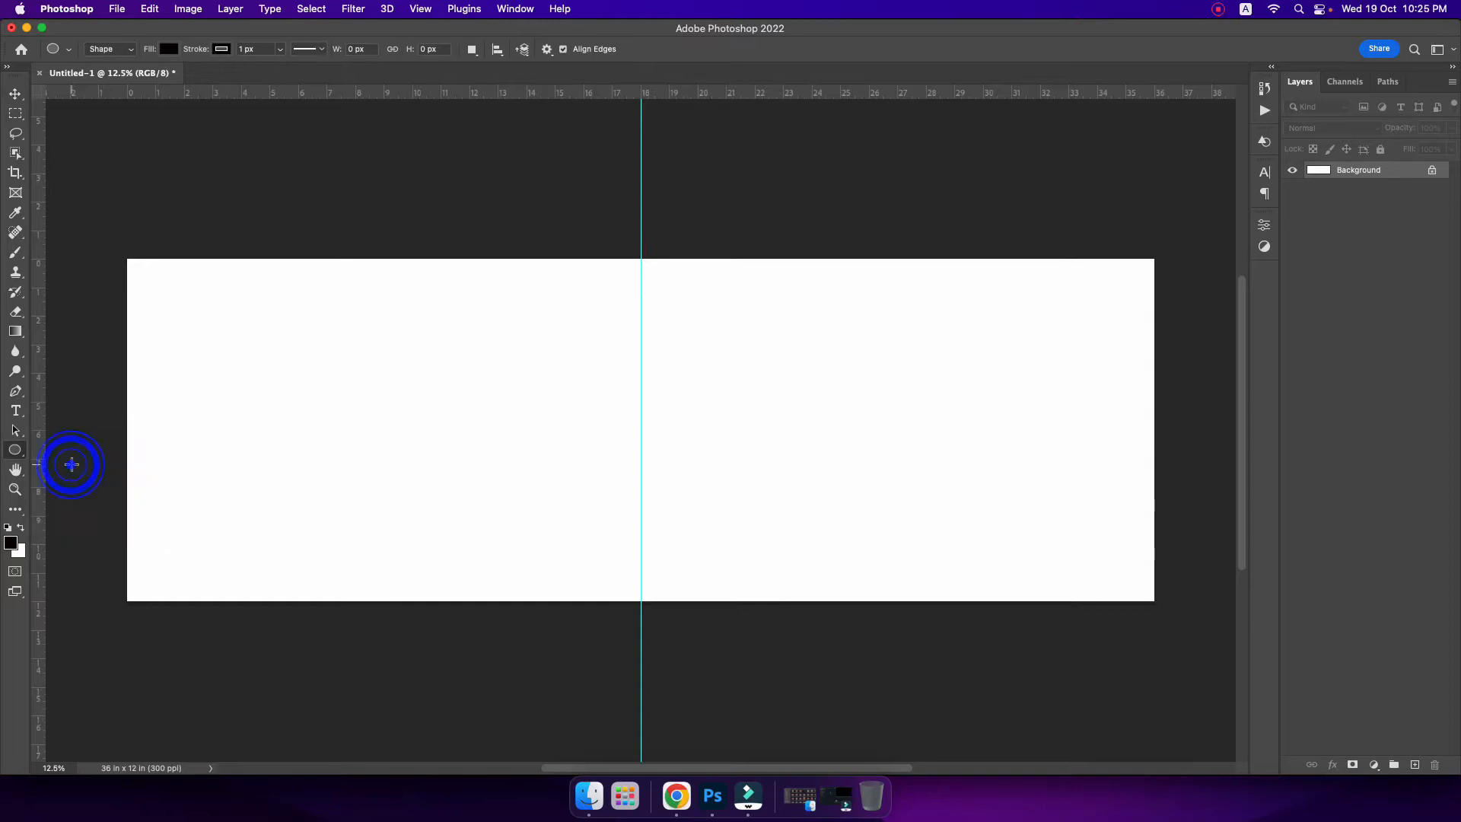
- Draw a black circle about 4.12 in wide left of the centre guide and remove its stroke
drag(371, 376, 480, 484)
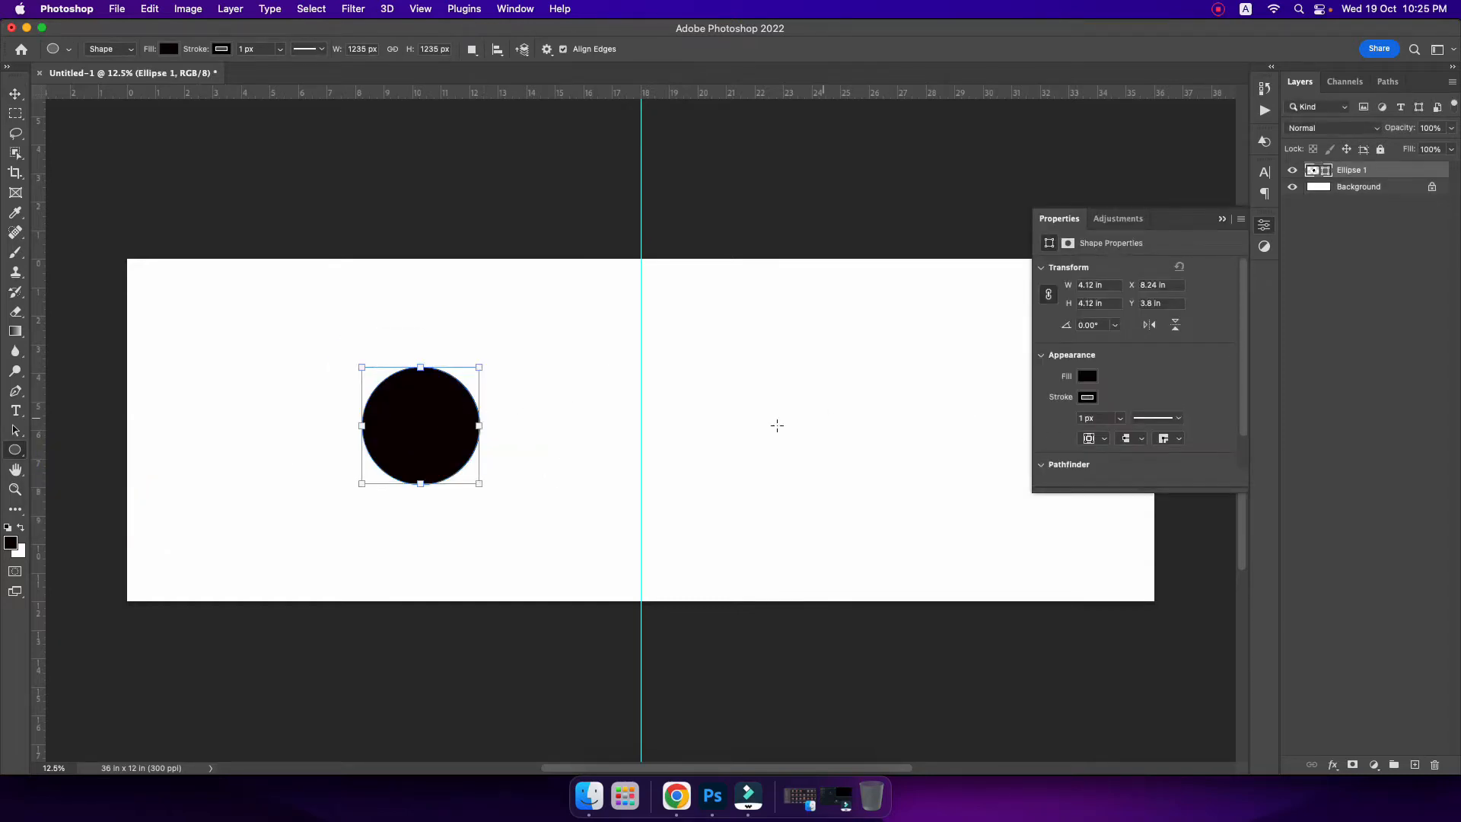
click(1087, 398)
click(1166, 383)
- Enlarge the circle to about 13.76 in and position it so it overhangs the canvas's left edge, centred vertically
click(17, 95)
drag(473, 366, 619, 312)
drag(454, 411, 238, 411)
drag(342, 565, 394, 668)
drag(324, 502, 289, 490)
key(Return)
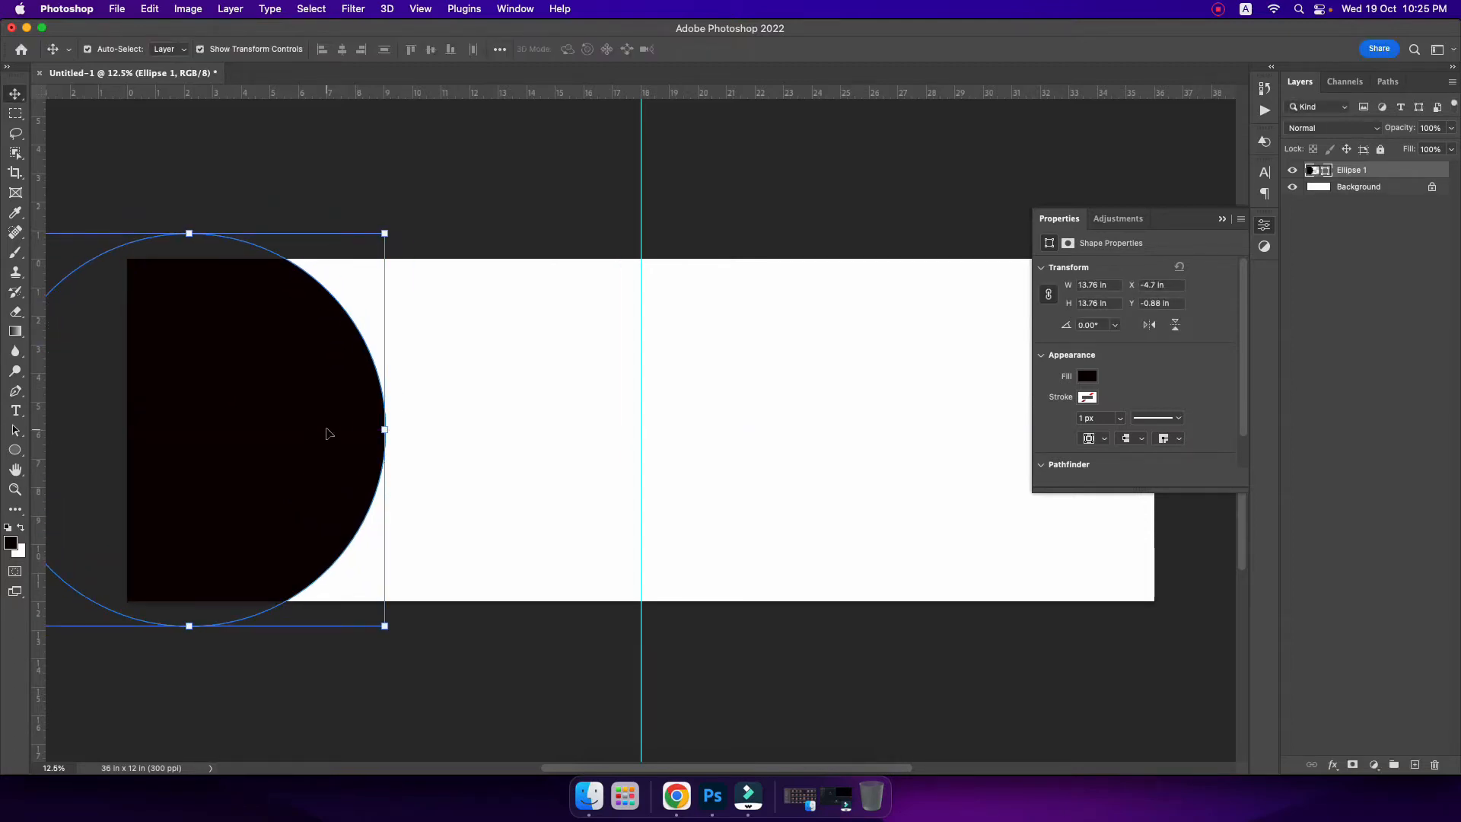
- Duplicate the large circle, scale the copy to about 4.46 in, and place it over the large circle's right edge
drag(285, 394, 684, 393)
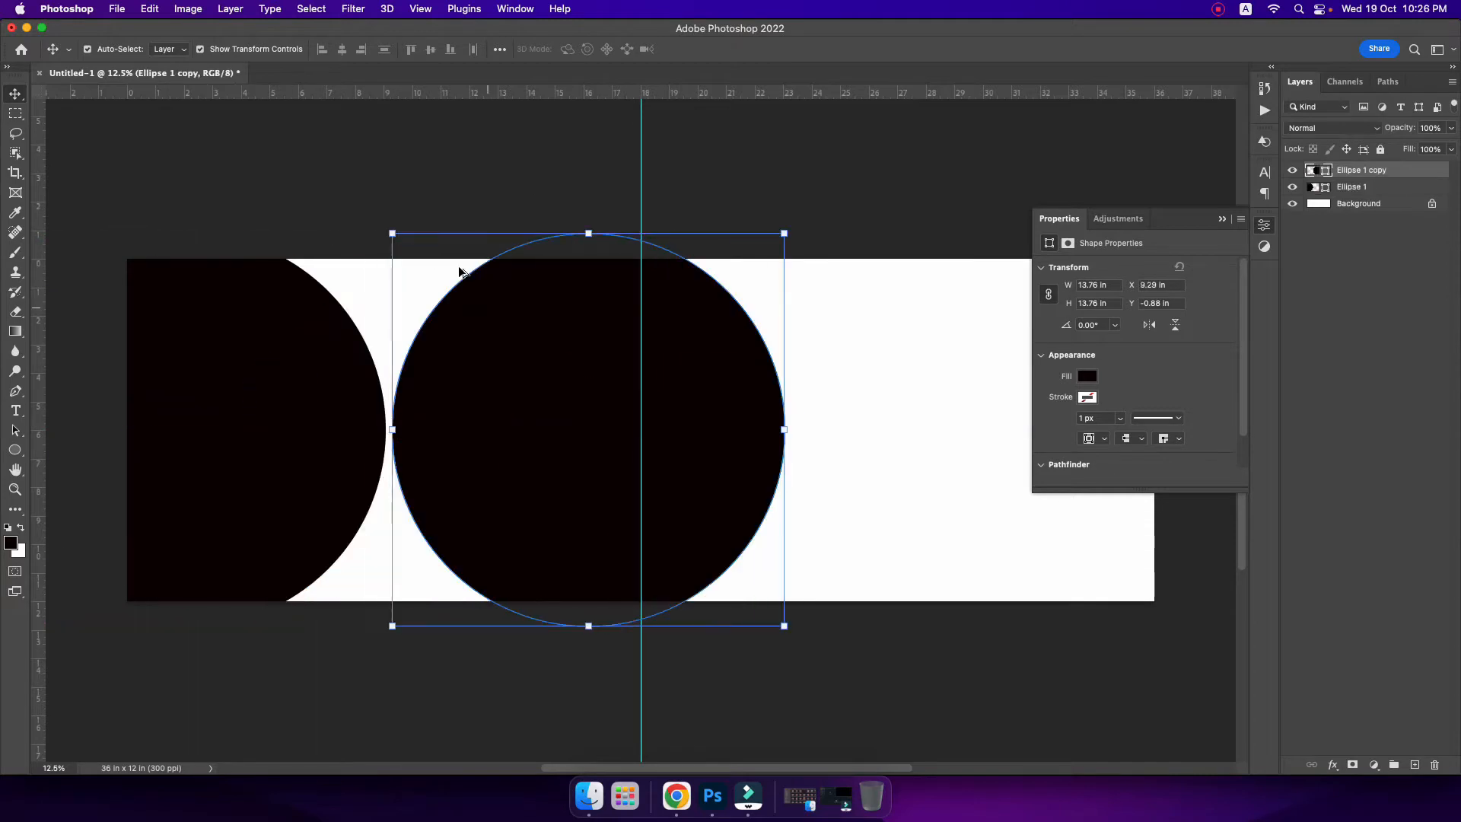
key(ctrl+t)
drag(392, 233, 525, 366)
drag(595, 426, 374, 424)
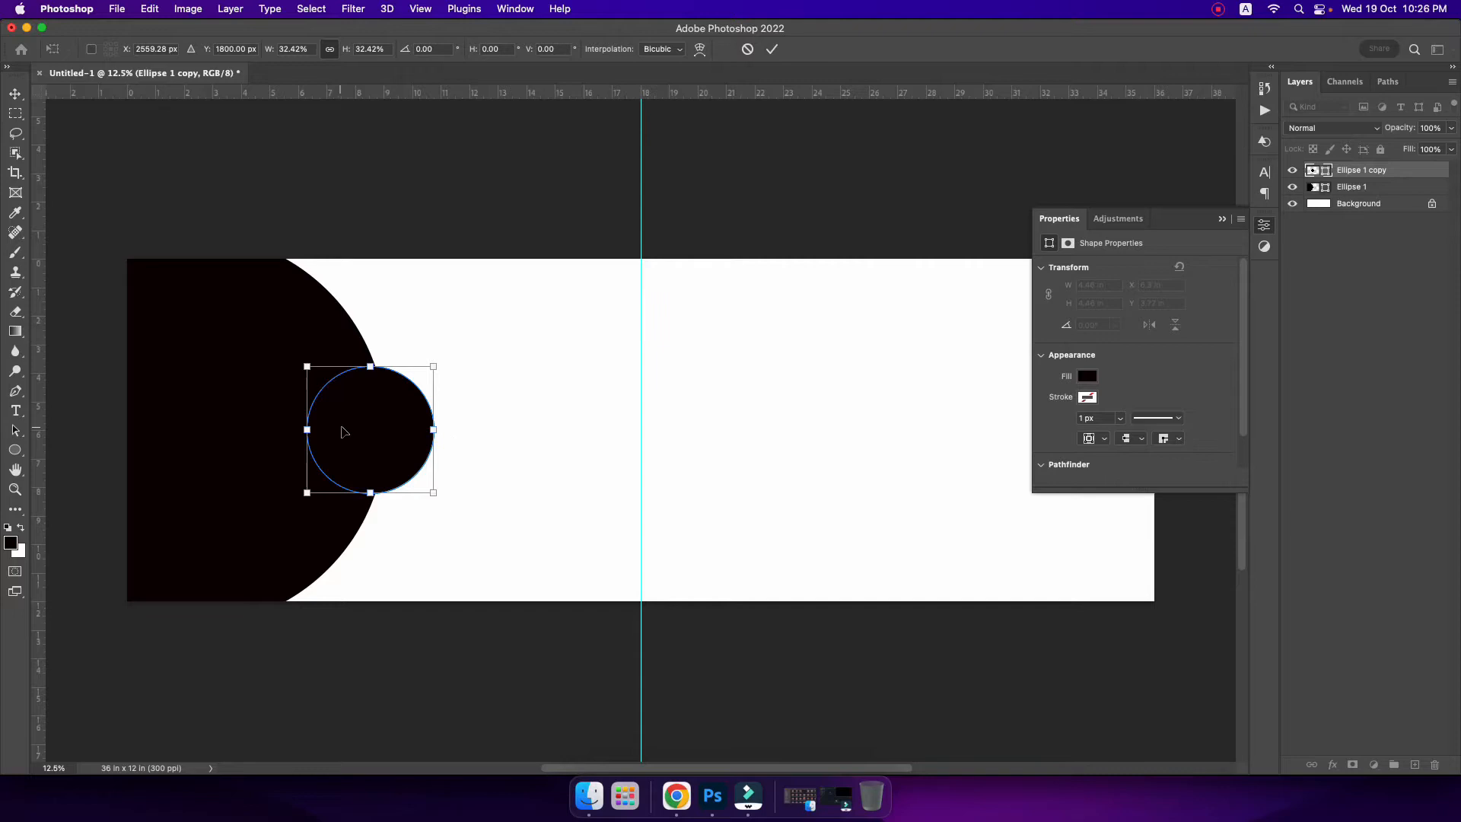
key(Return)
- Place two copies of the small circle on the canvas's right side and enlarge a third copy to about 15.39 in overhanging the right edge
scroll(373, 415, down, 3)
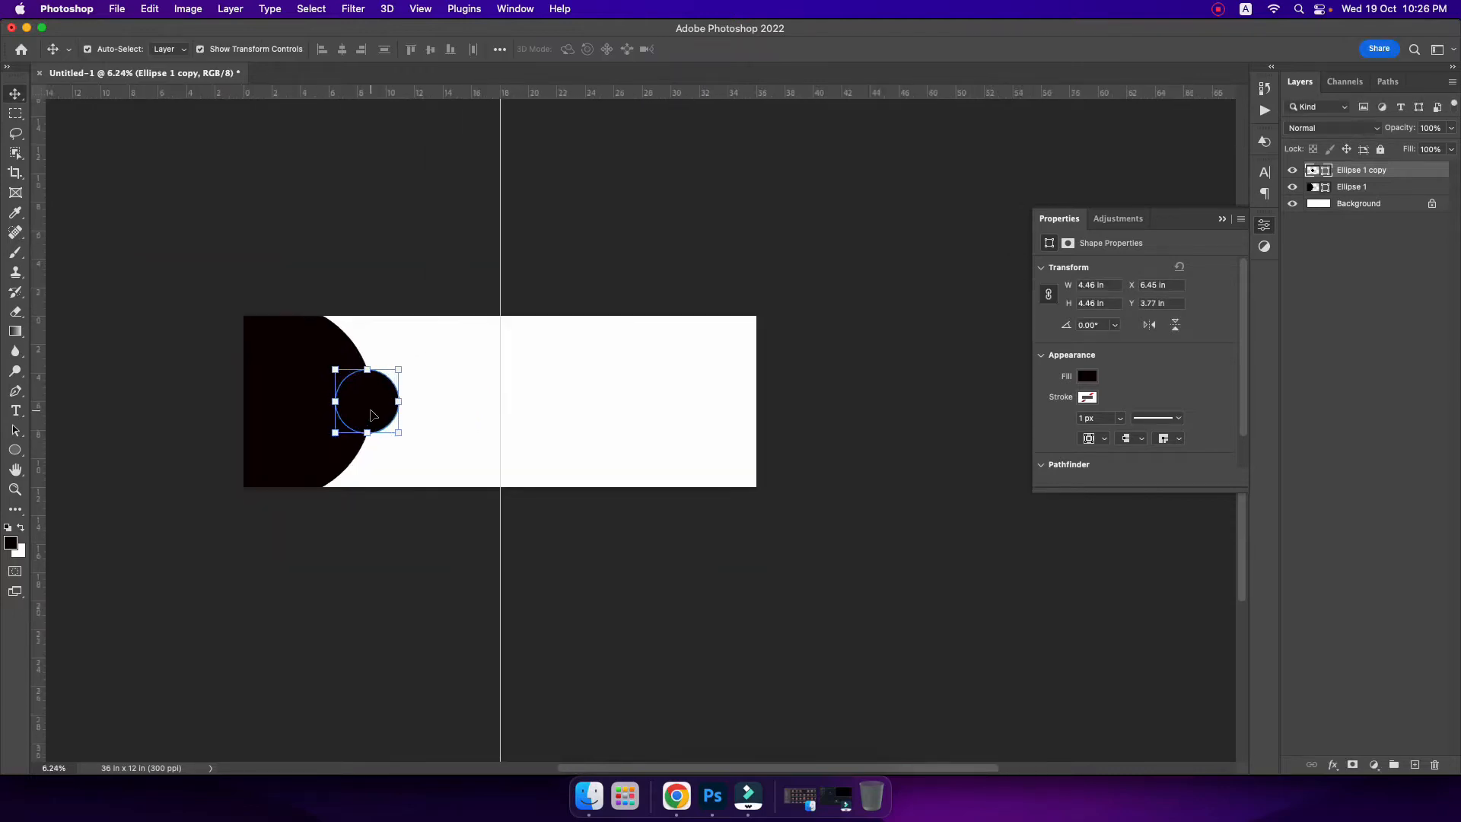
drag(371, 415, 721, 367)
scroll(635, 421, up, 1)
scroll(635, 421, up, 1)
drag(801, 424, 923, 554)
drag(782, 417, 814, 440)
key(Return)
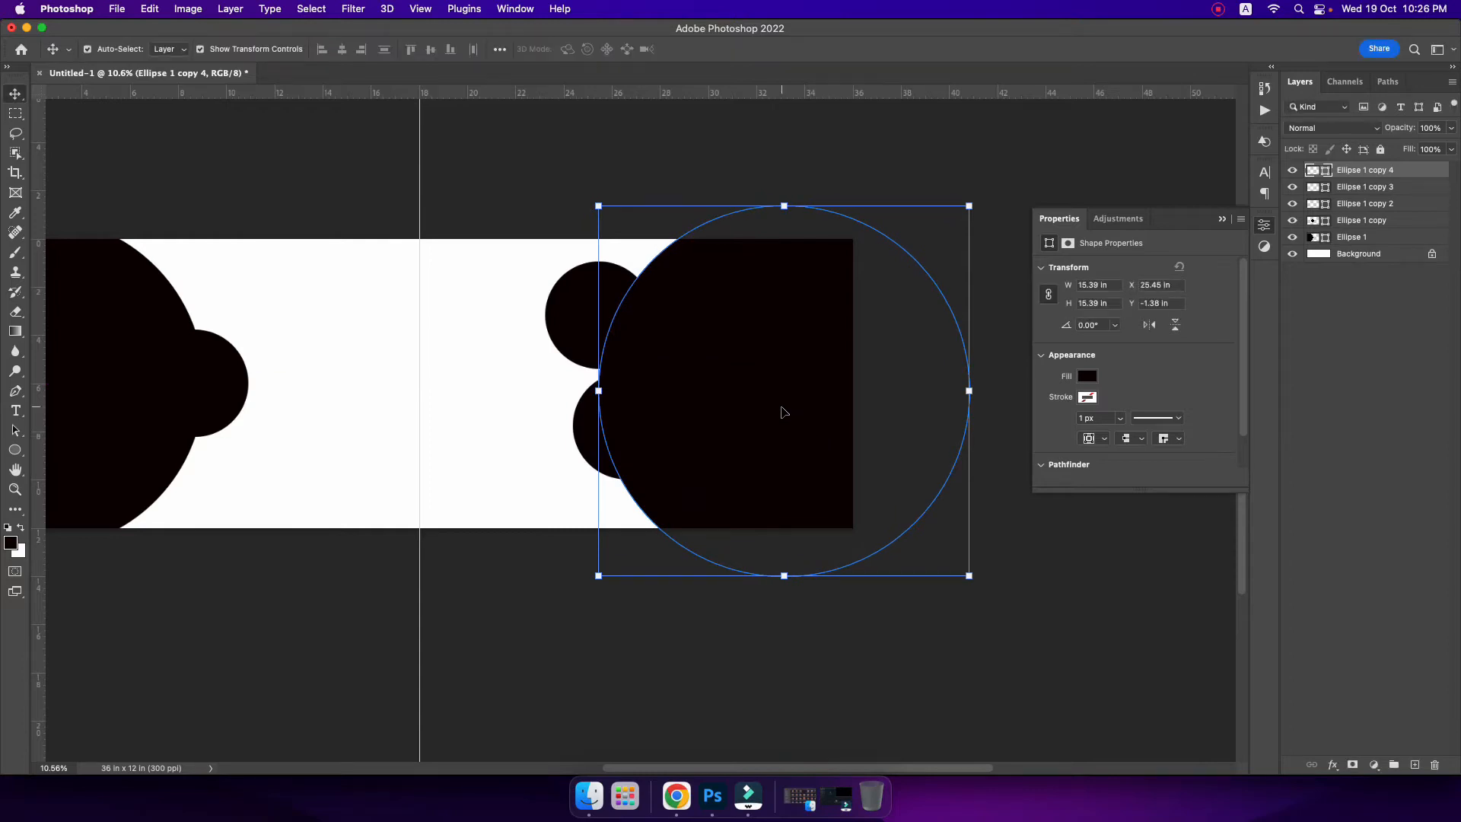
- Set the large right circle's opacity to 60% and move its layer directly above the Background
key(6)
click(721, 409)
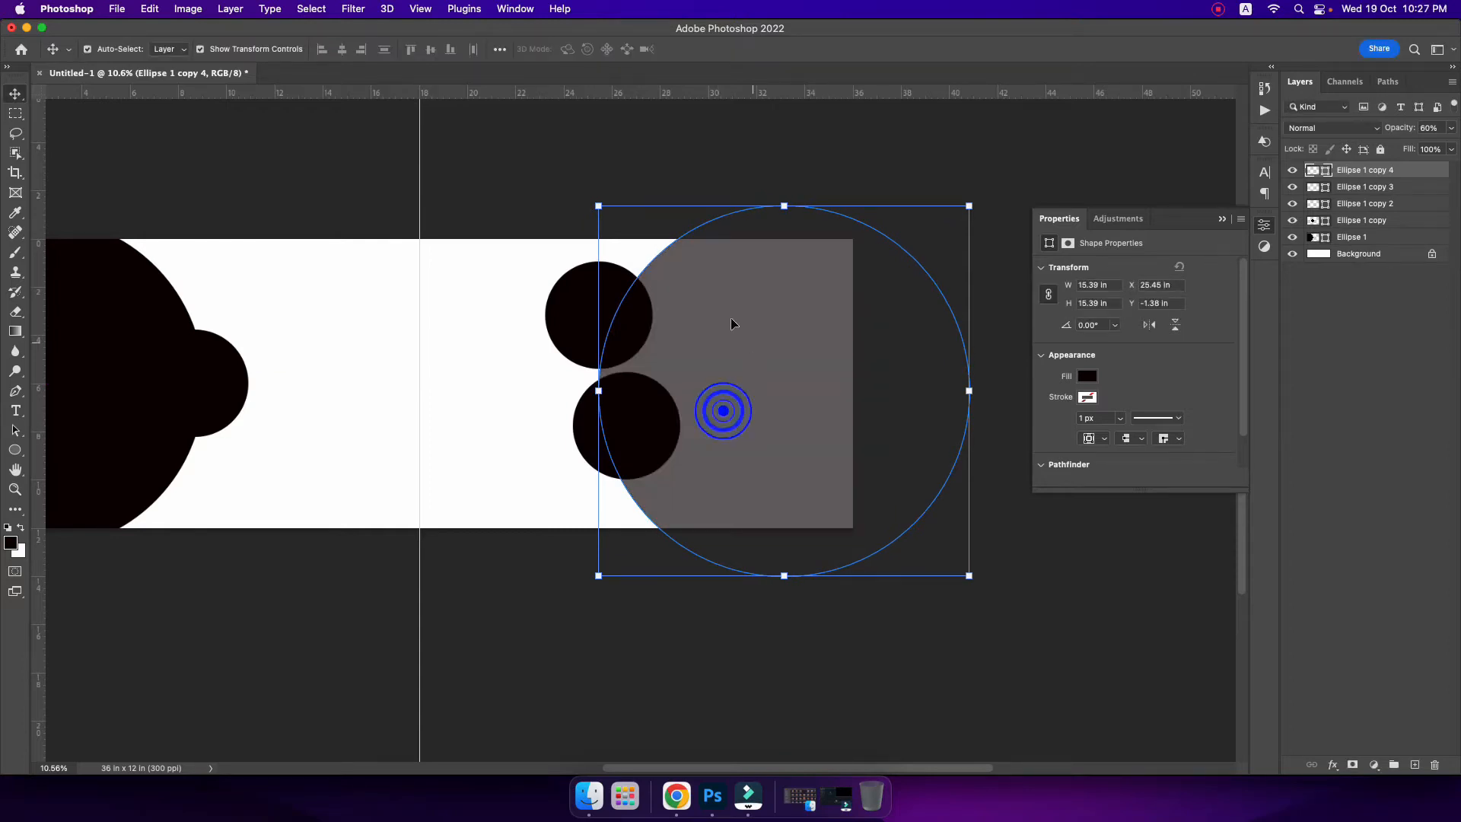
drag(1385, 183, 1381, 245)
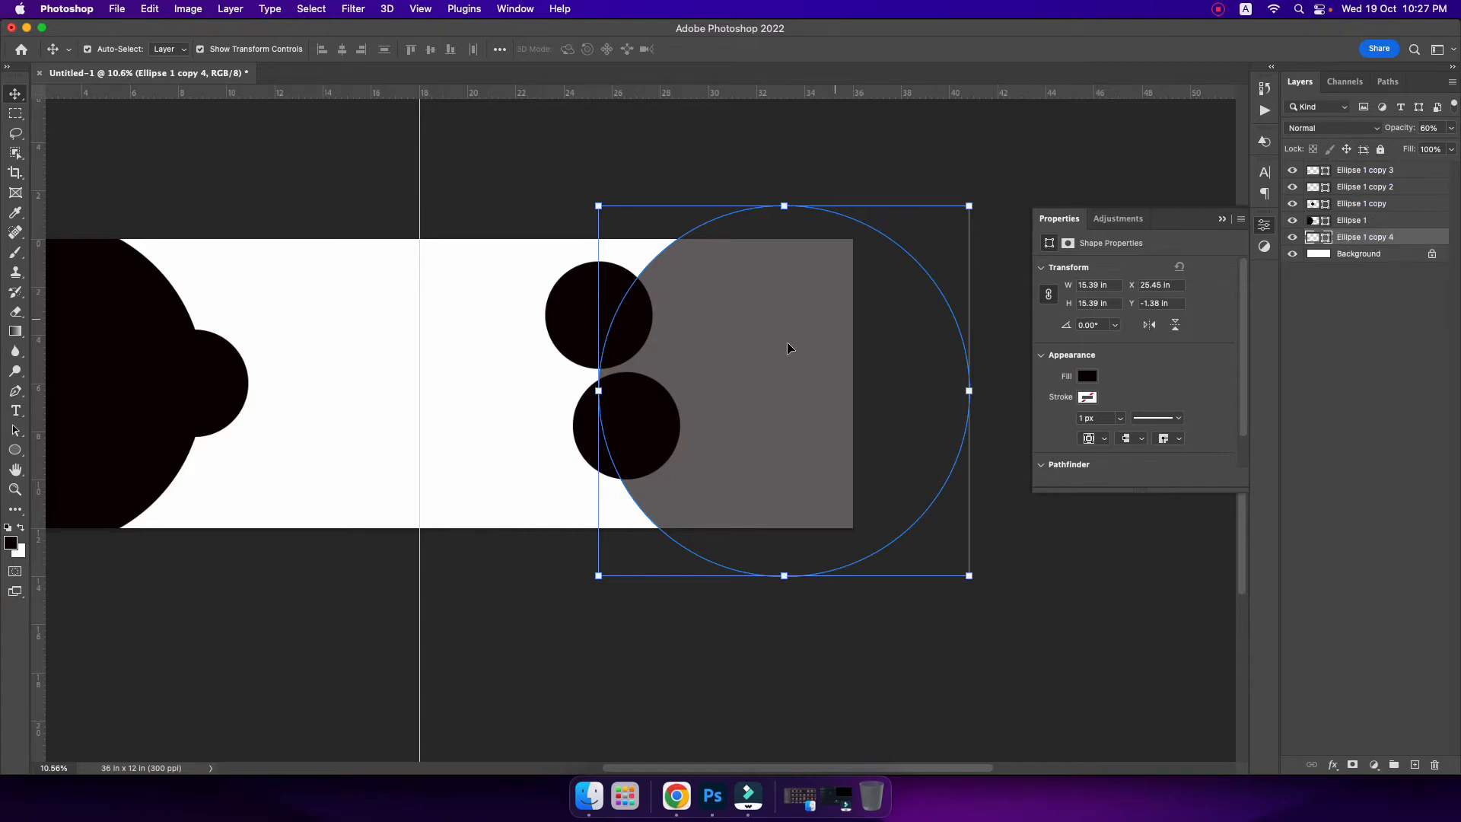
- Duplicate the upper small circle on the right side, fill the copy with yellow, and nudge it slightly right
click(532, 447)
click(581, 325)
scroll(581, 326, up, 2)
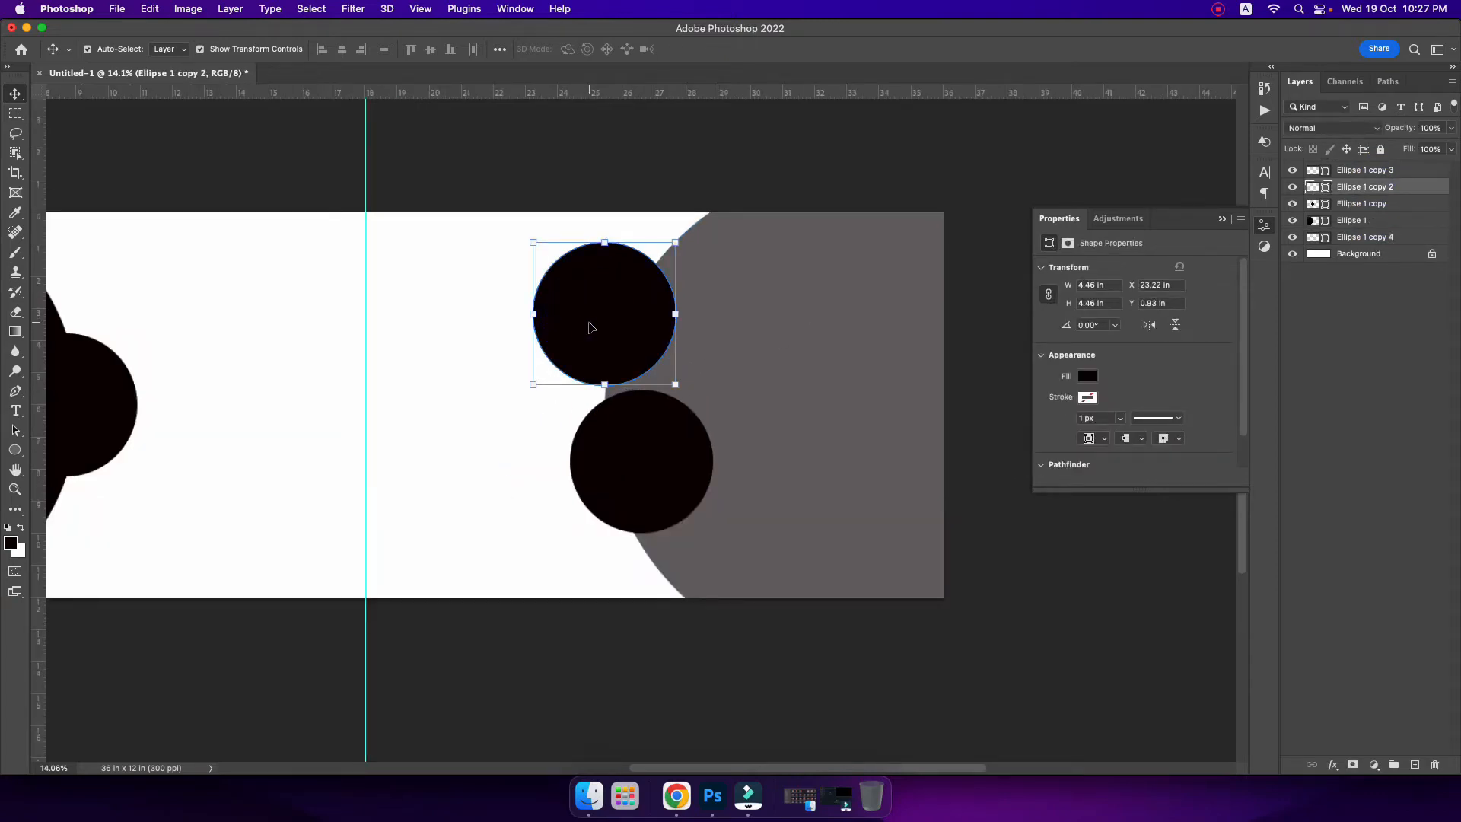
click(1086, 376)
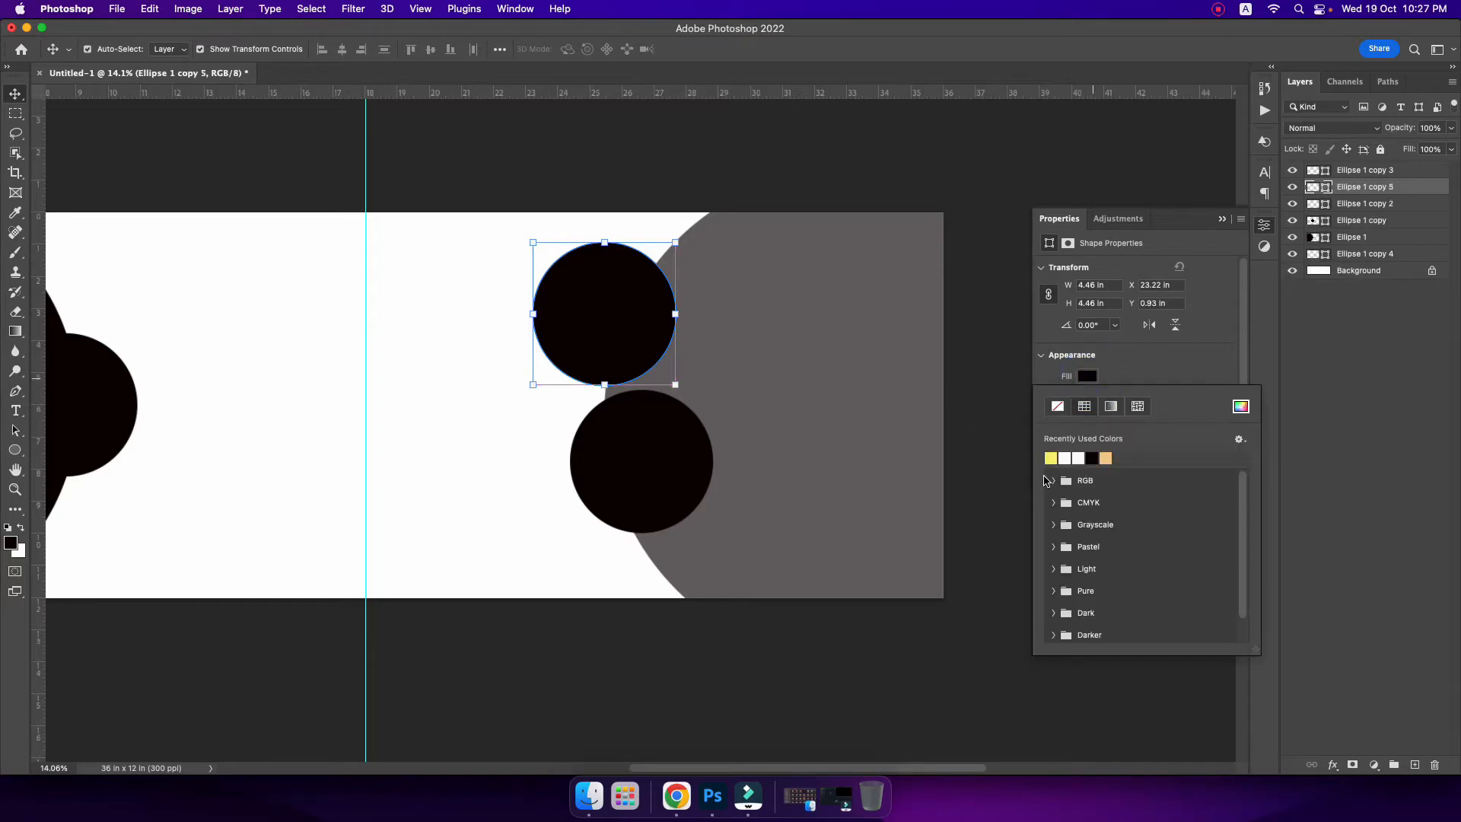
click(1051, 457)
click(623, 299)
key(shift+Right)
key(shift+Right)
key(shift+Right)
key(shift+Right)
key(shift+Right)
key(shift+Right)
key(shift+Right)
key(shift+Right)
- Duplicate the lower small circle on the right side, fill the copy with yellow, and nudge it slightly left
click(635, 455)
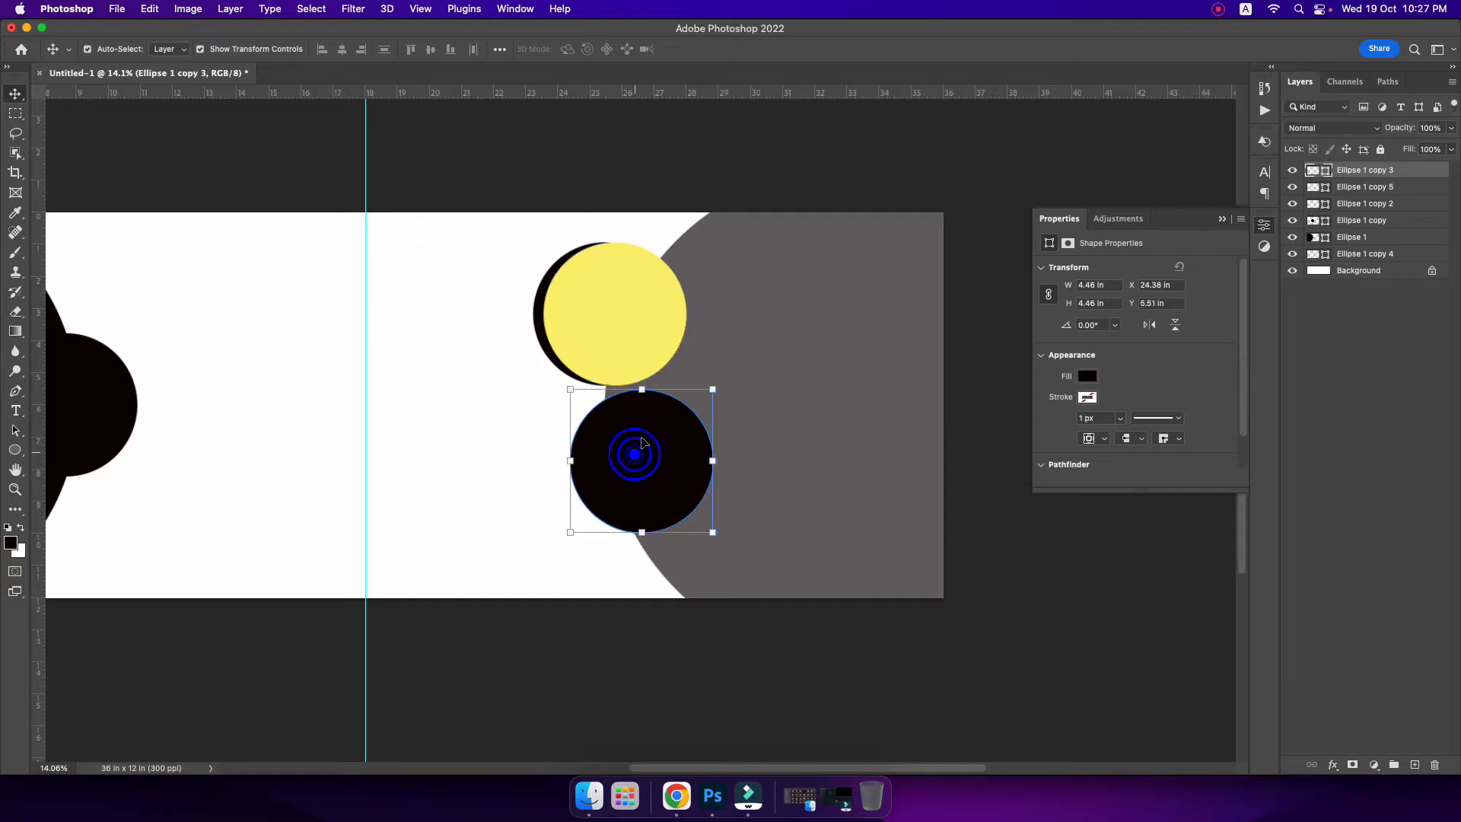
key(super+j)
click(1087, 376)
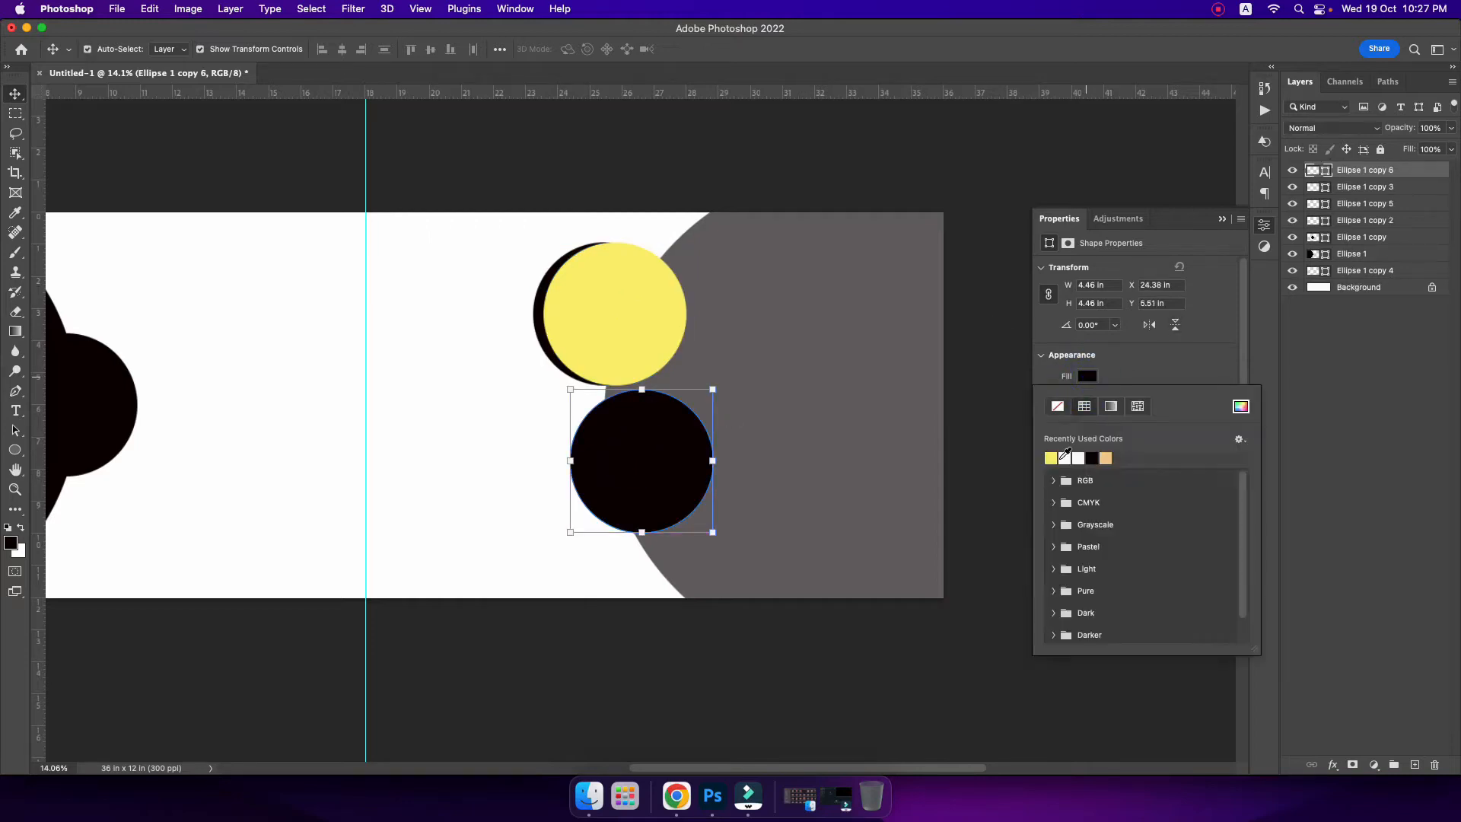
click(1056, 403)
click(1221, 220)
key(shift+Left)
key(shift+Left)
key(shift+Left)
key(shift+Left)
key(shift+Left)
key(shift+Left)
key(shift+Left)
key(shift+Left)
key(shift+Left)
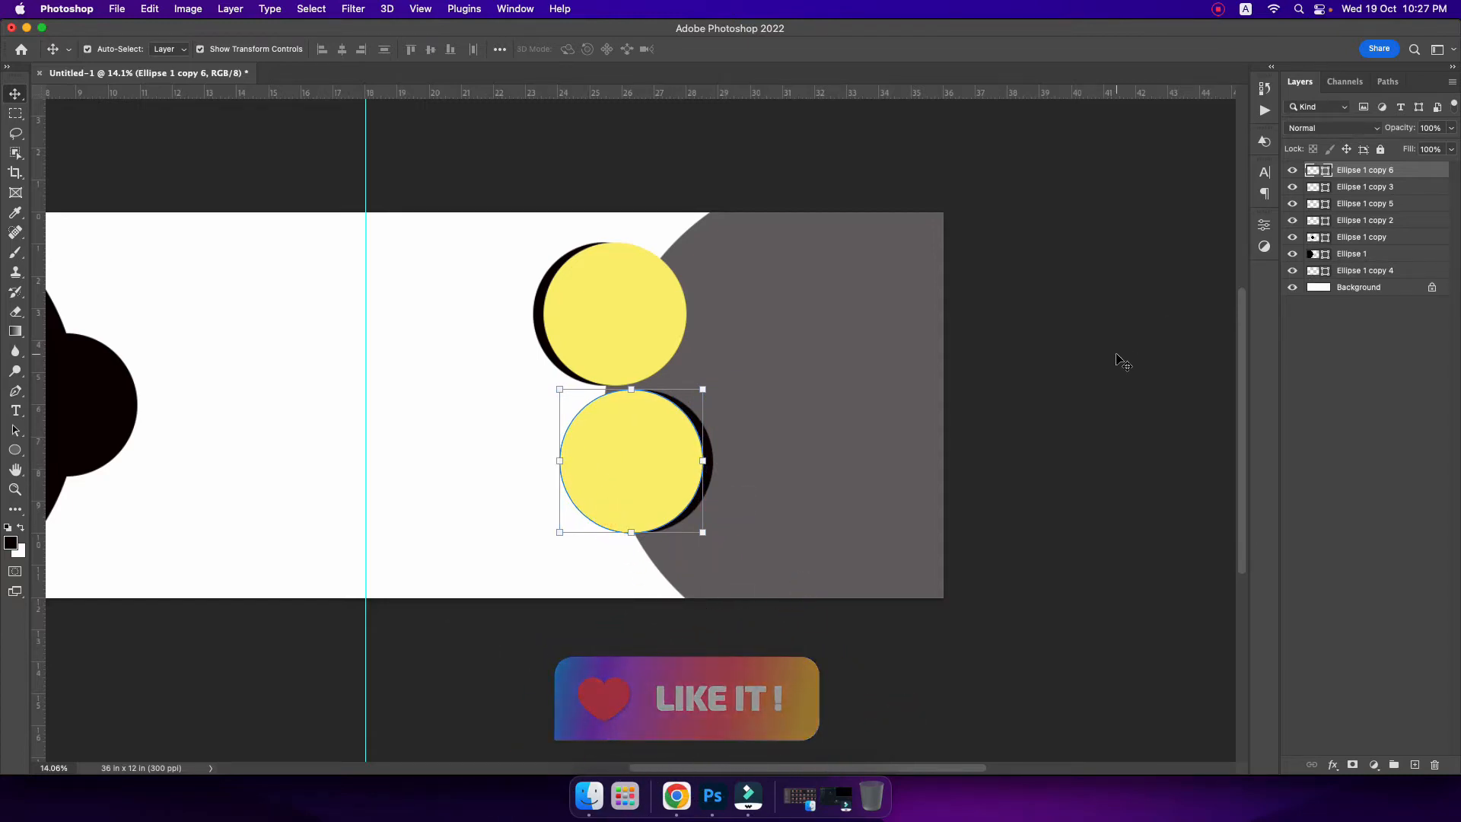
- Move each of the two yellow circles one layer down, behind its black circle
key(super+bracketleft)
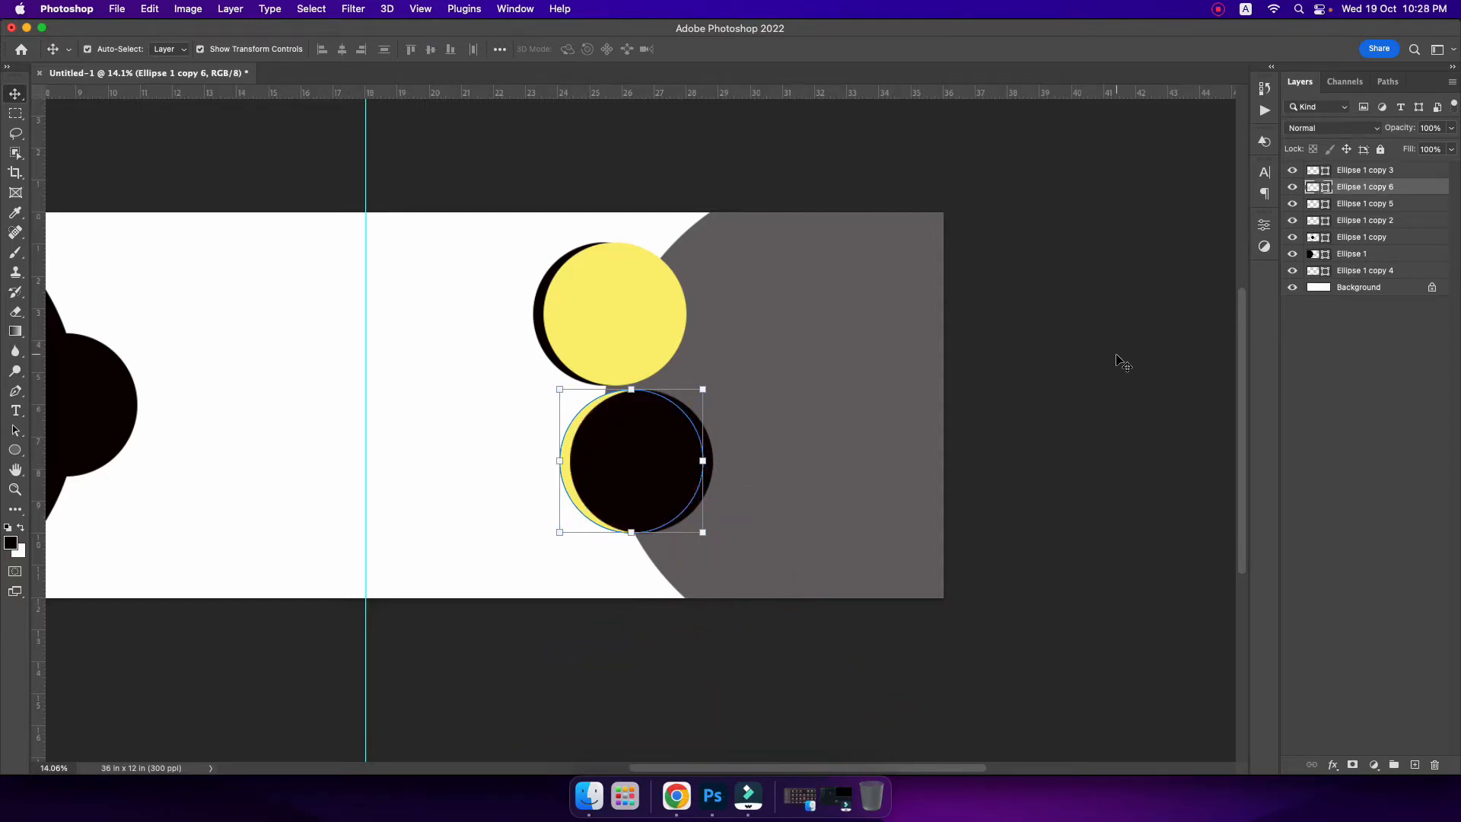
click(572, 314)
key(super+bracketleft)
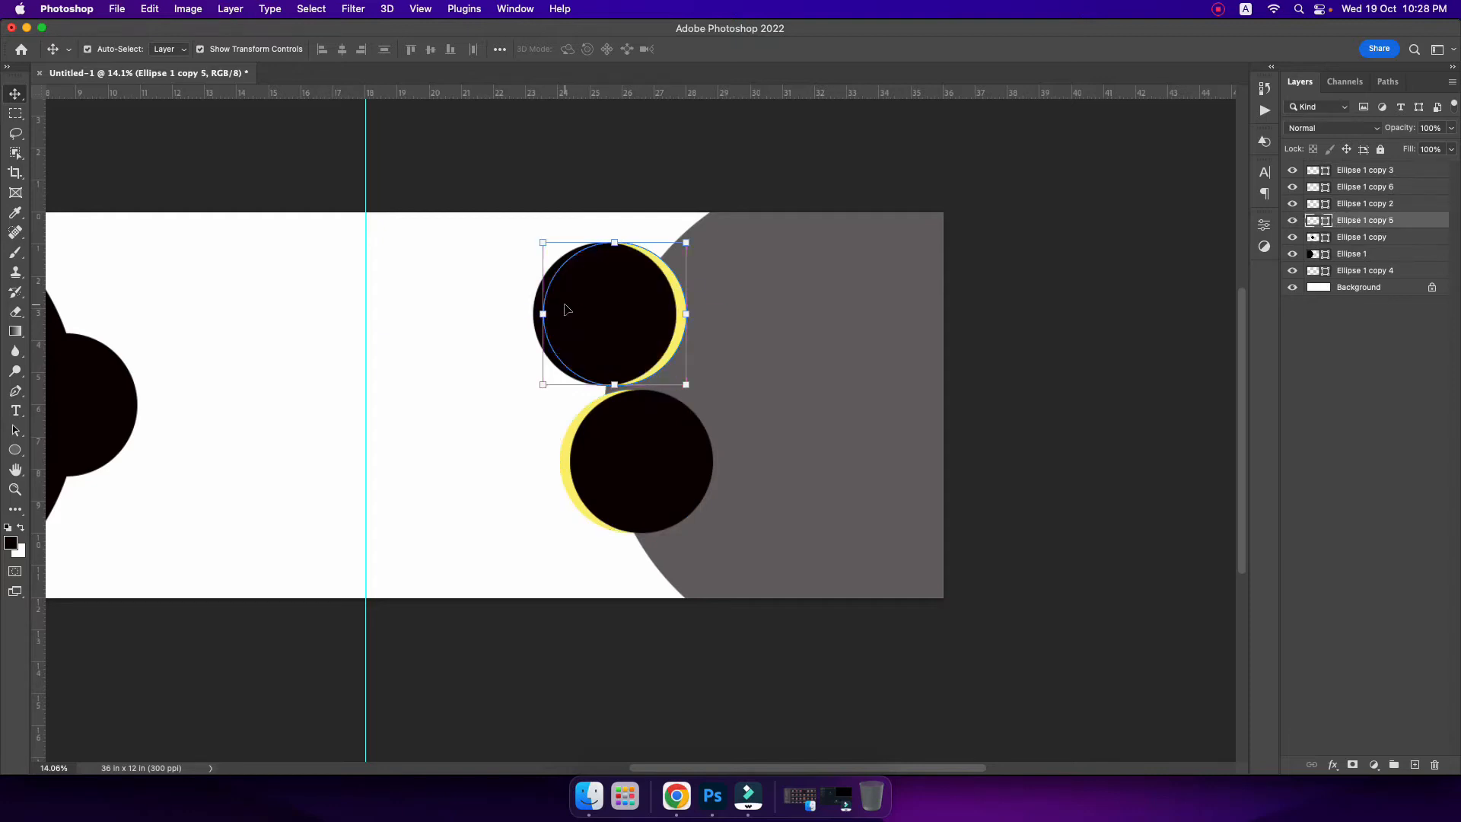
click(819, 397)
click(518, 454)
- Duplicate the small circle on the left side of the canvas and fill the copy with yellow
scroll(509, 431, down, 3)
scroll(509, 429, up, 3)
scroll(945, 364, down, 1)
click(229, 426)
scroll(280, 377, up, 2)
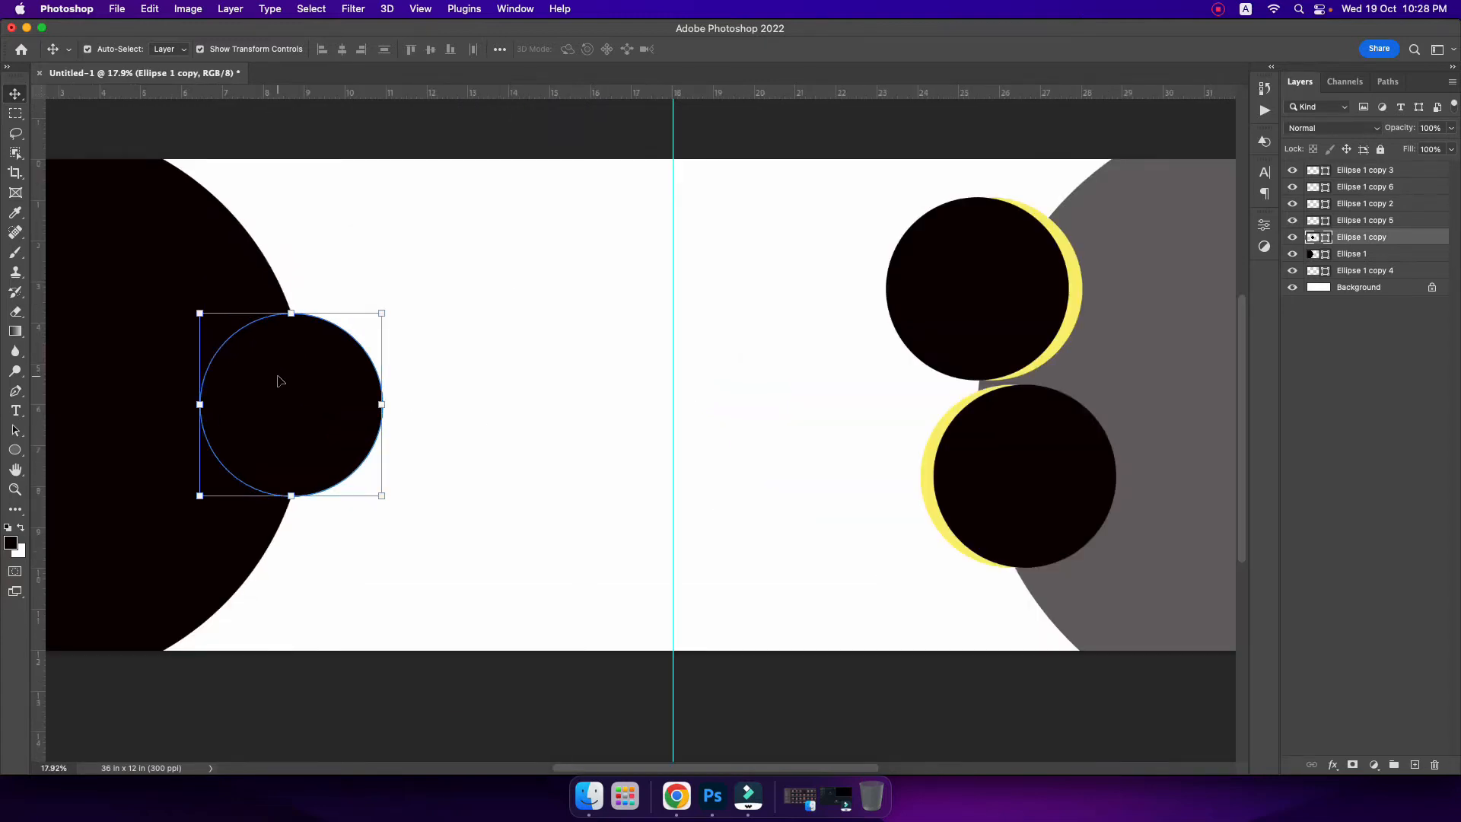
key(super+j)
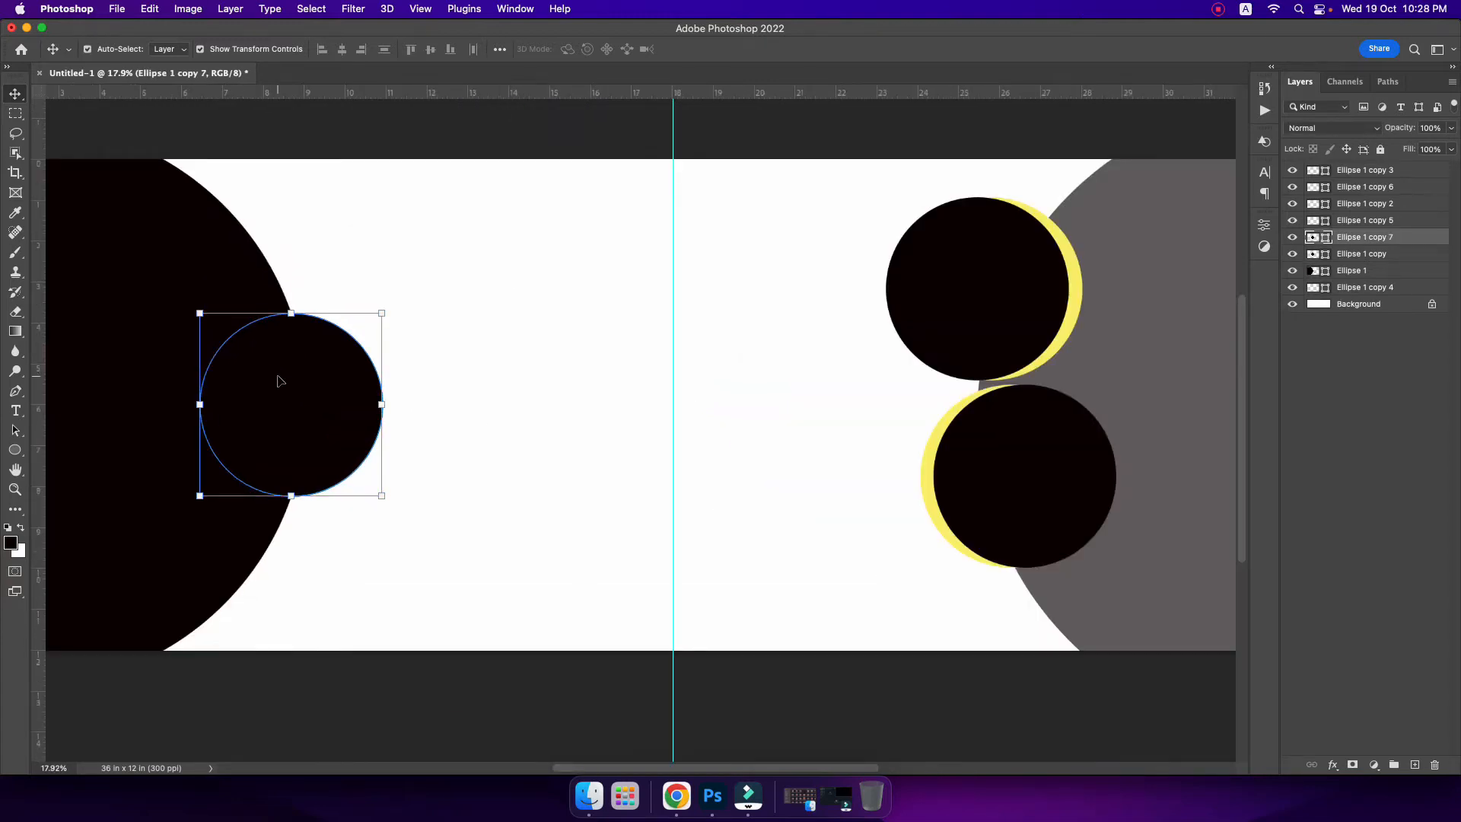
click(1264, 225)
click(1086, 375)
click(1058, 455)
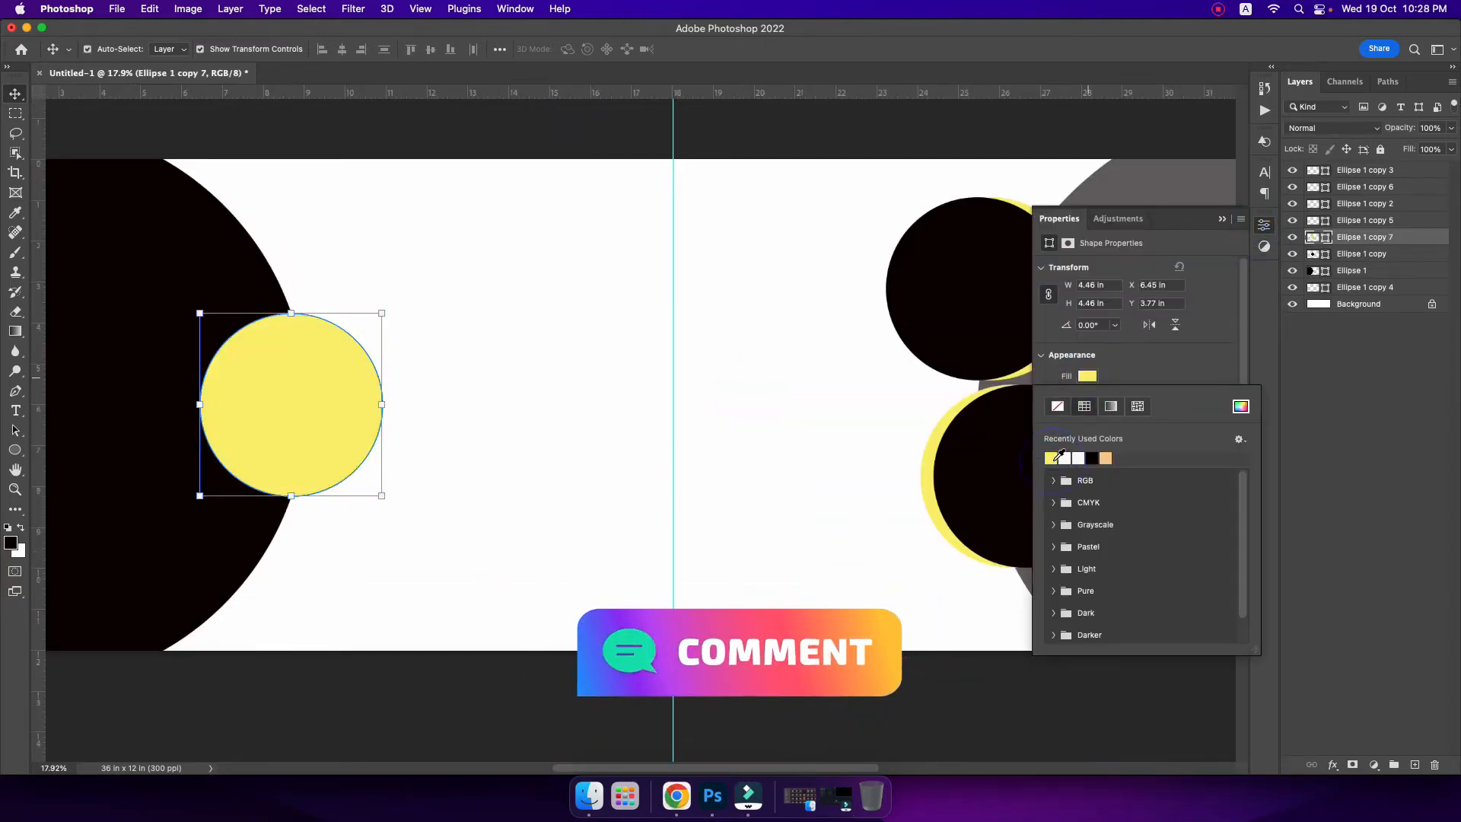
- Enlarge the left yellow circle to about 4.86 in from its centre and move it behind the small black circle
click(379, 317)
drag(381, 313, 395, 305)
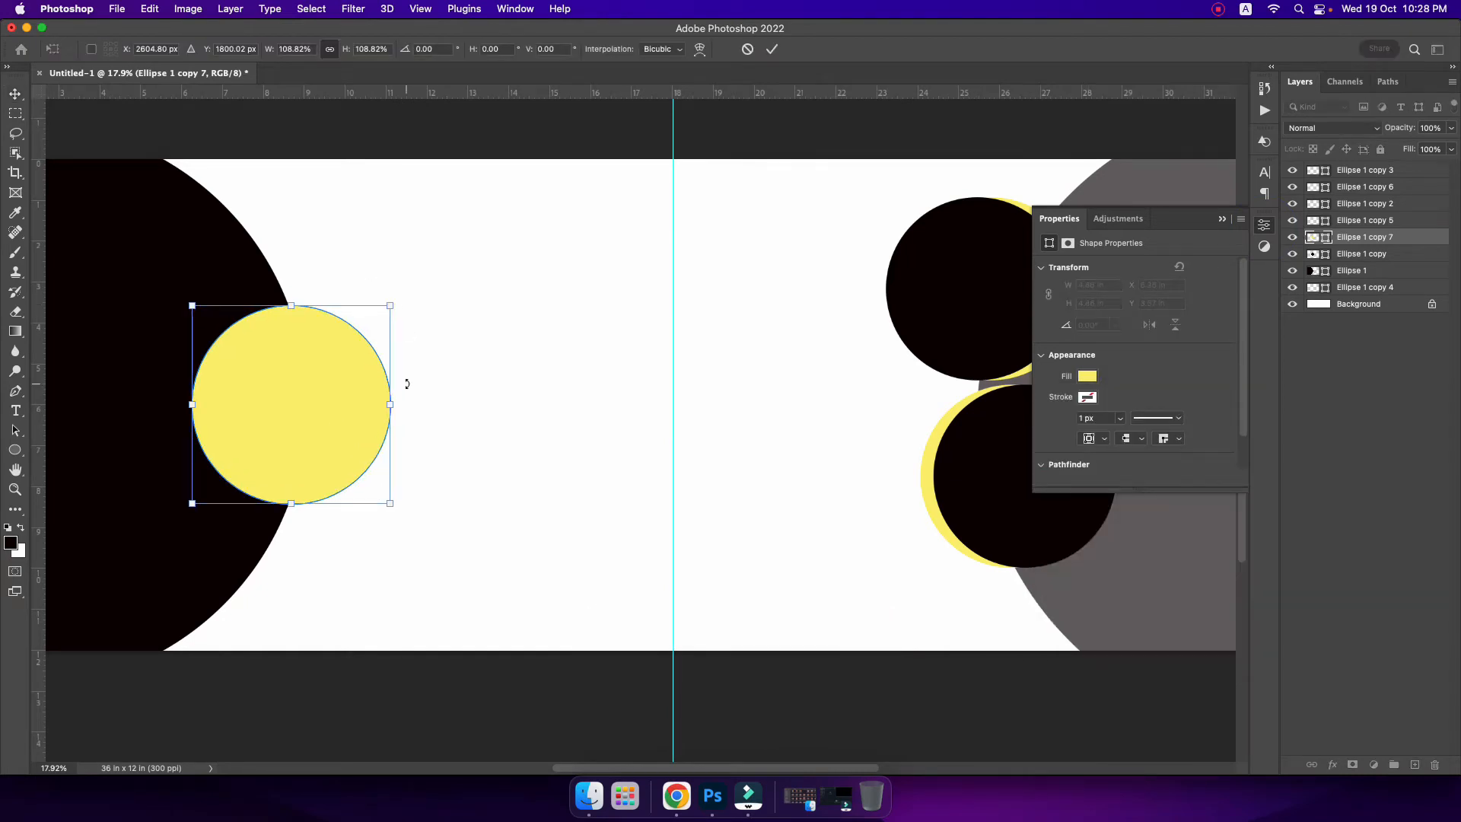
key(Return)
key(super+bracketleft)
scroll(365, 248, down, 3)
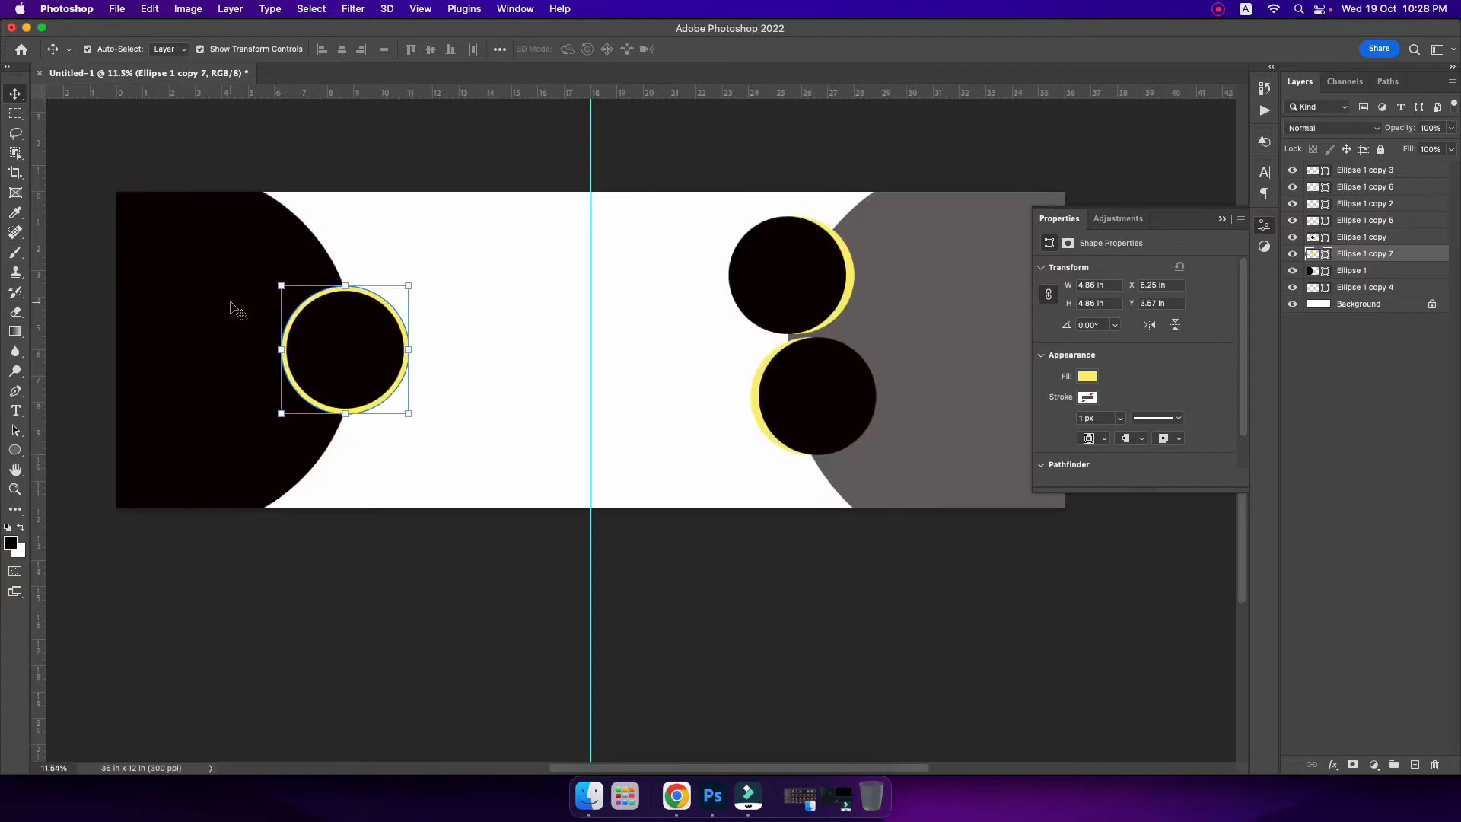
- Duplicate the large left circle and enlarge the copy to about 14.29 in from its centre
click(239, 303)
key(super+j)
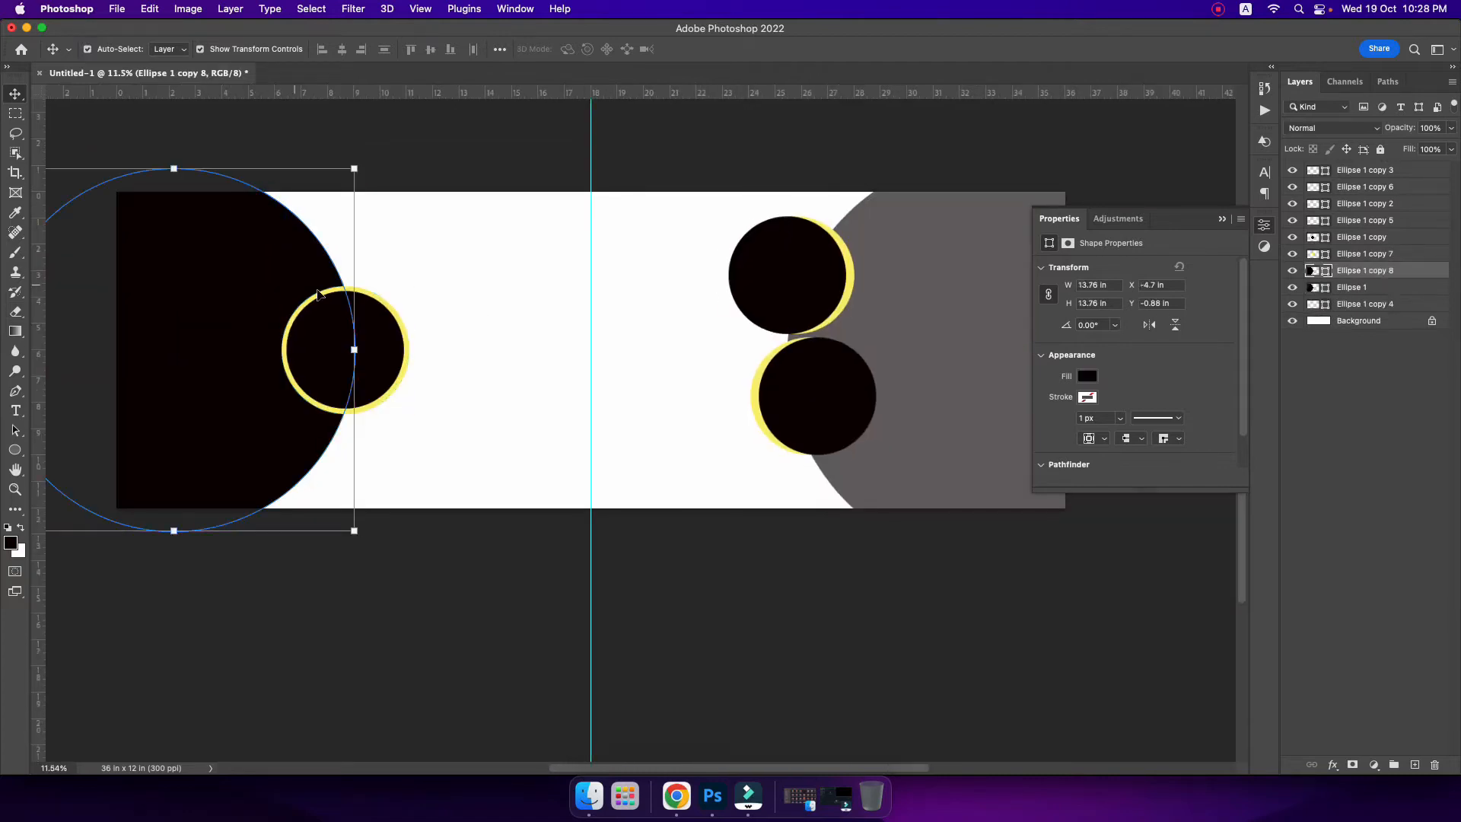
key(super+t)
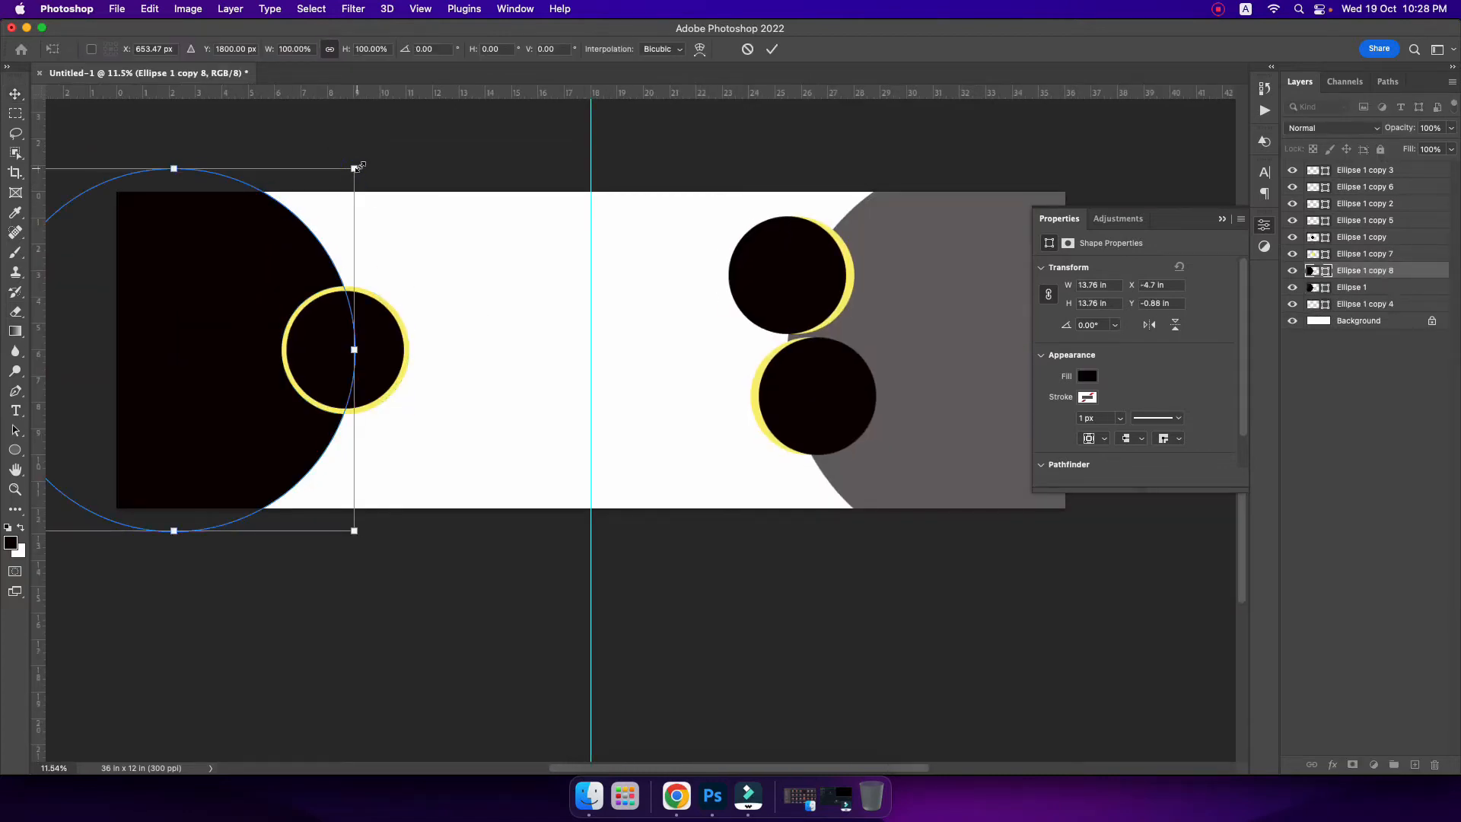
drag(354, 167, 361, 162)
key(Return)
- Fill the enlarged left copy with yellow and move it behind the large black circle
click(1087, 376)
click(1052, 458)
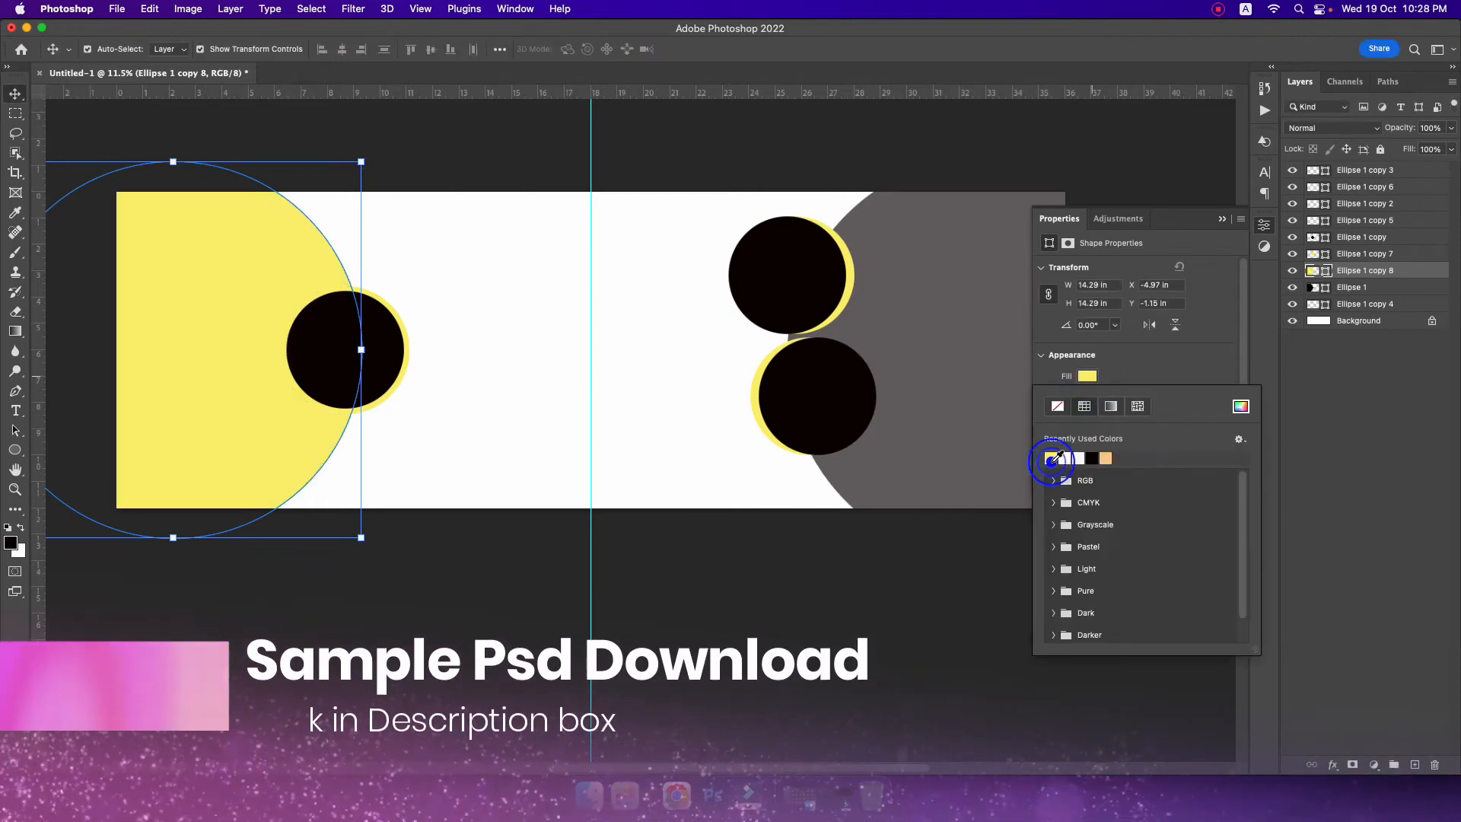
click(275, 258)
key(super+[)
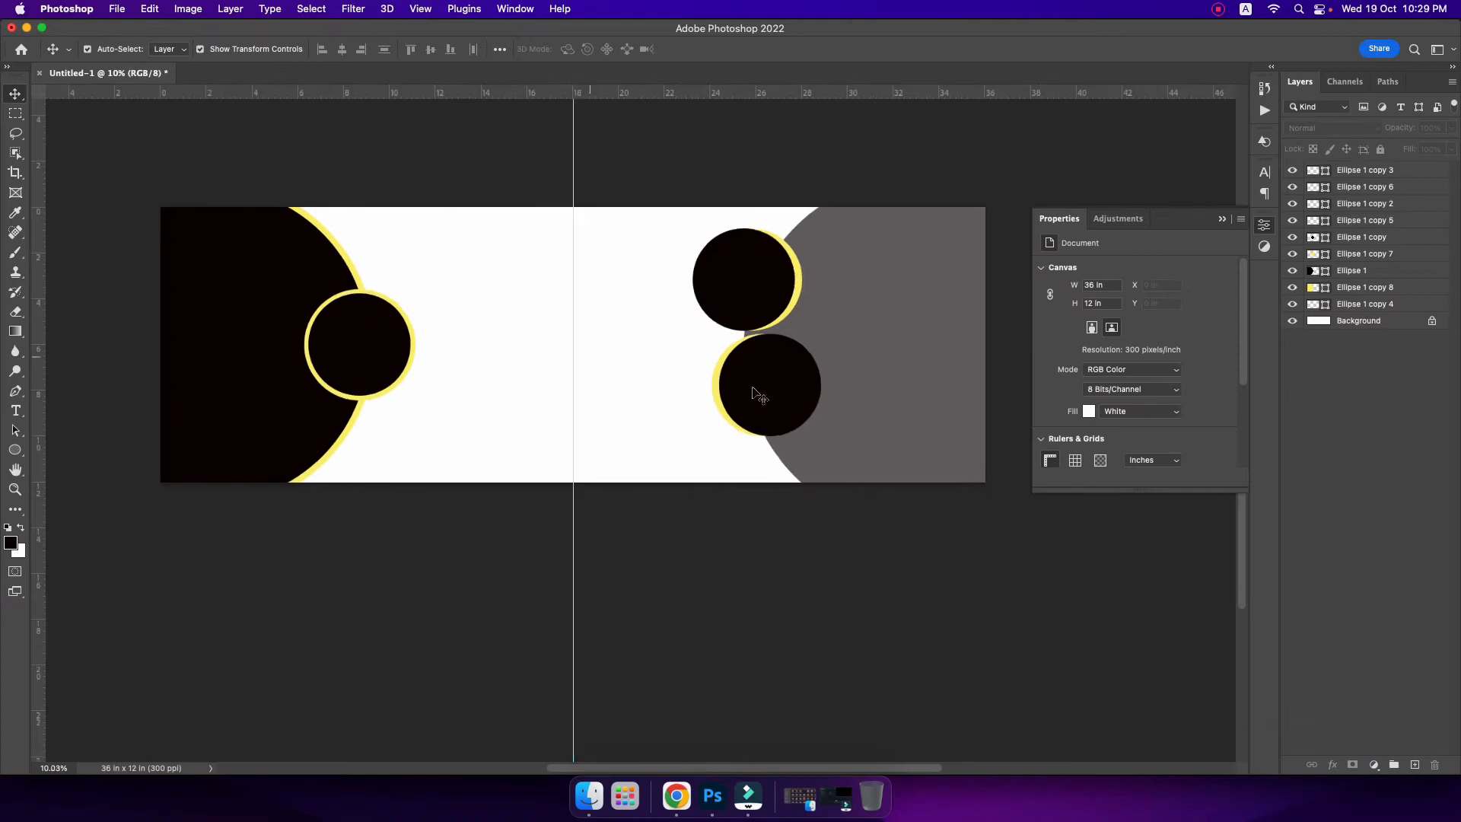
- Set the large right circle's opacity to 100% and duplicate its layer
click(843, 327)
key(0)
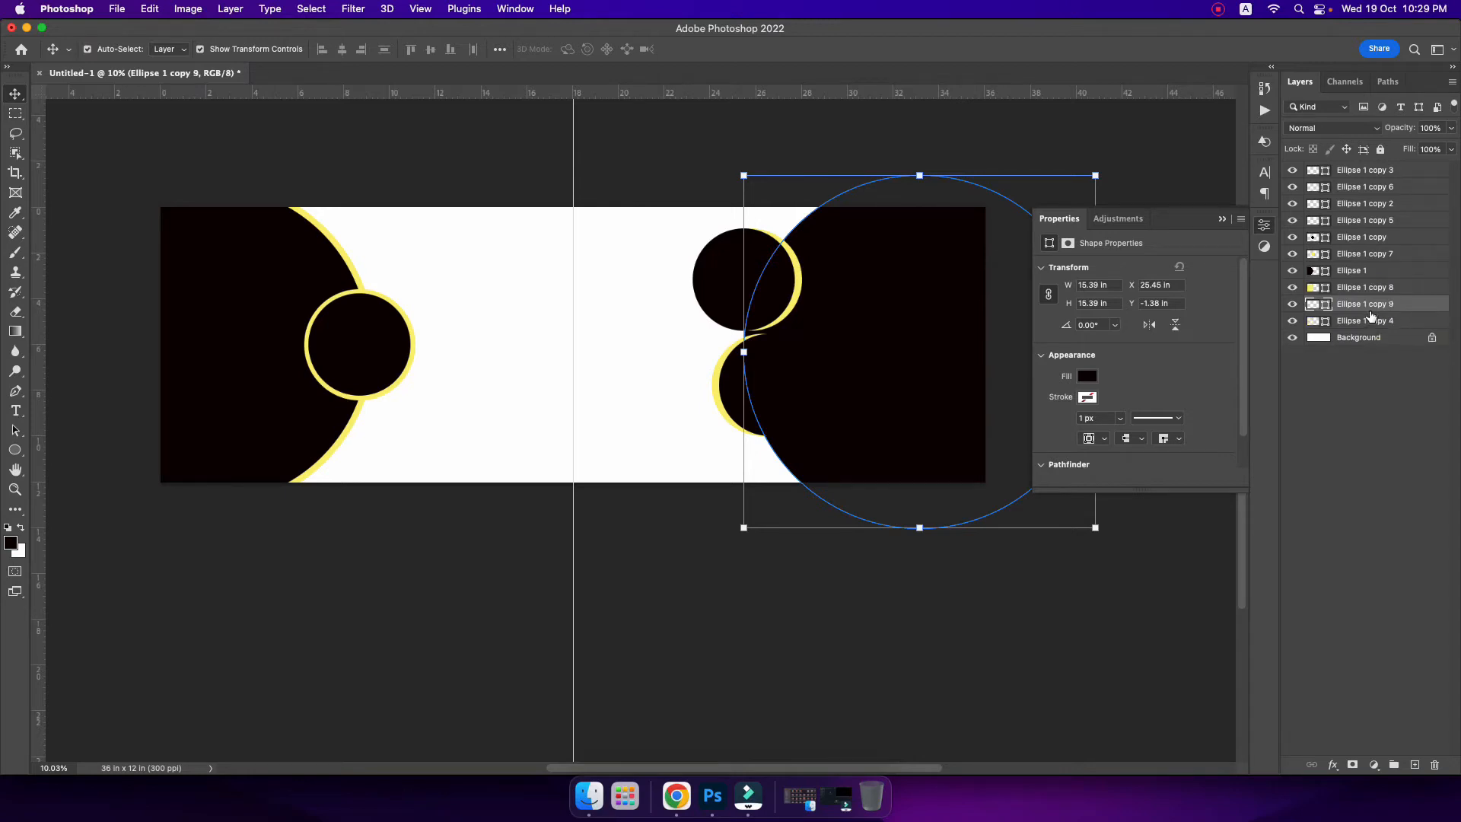
- Fill the lower copy of the large right circle with yellow and shift it slightly left of the black one
click(1363, 322)
click(1086, 377)
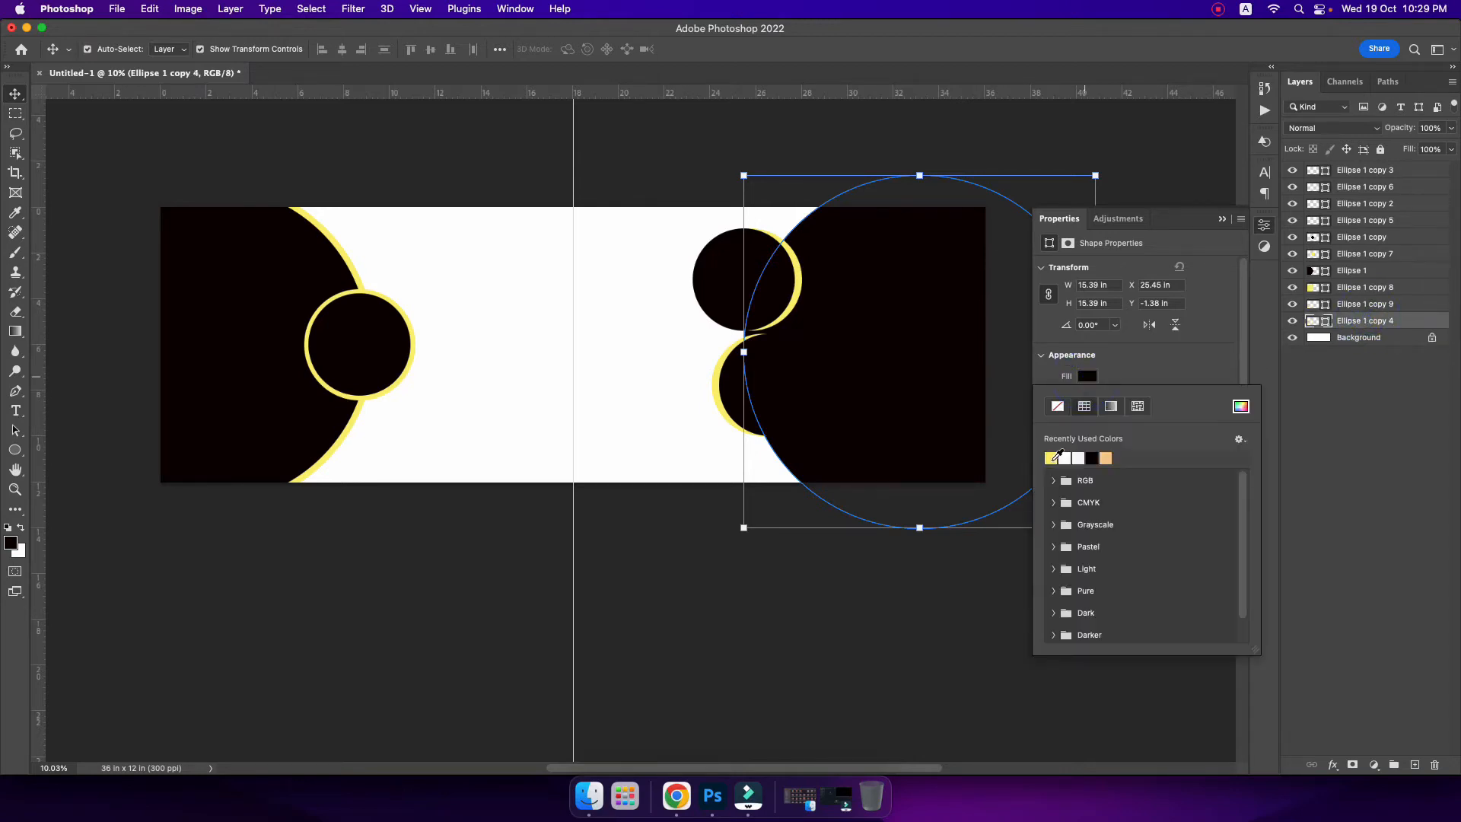
click(719, 584)
click(1339, 320)
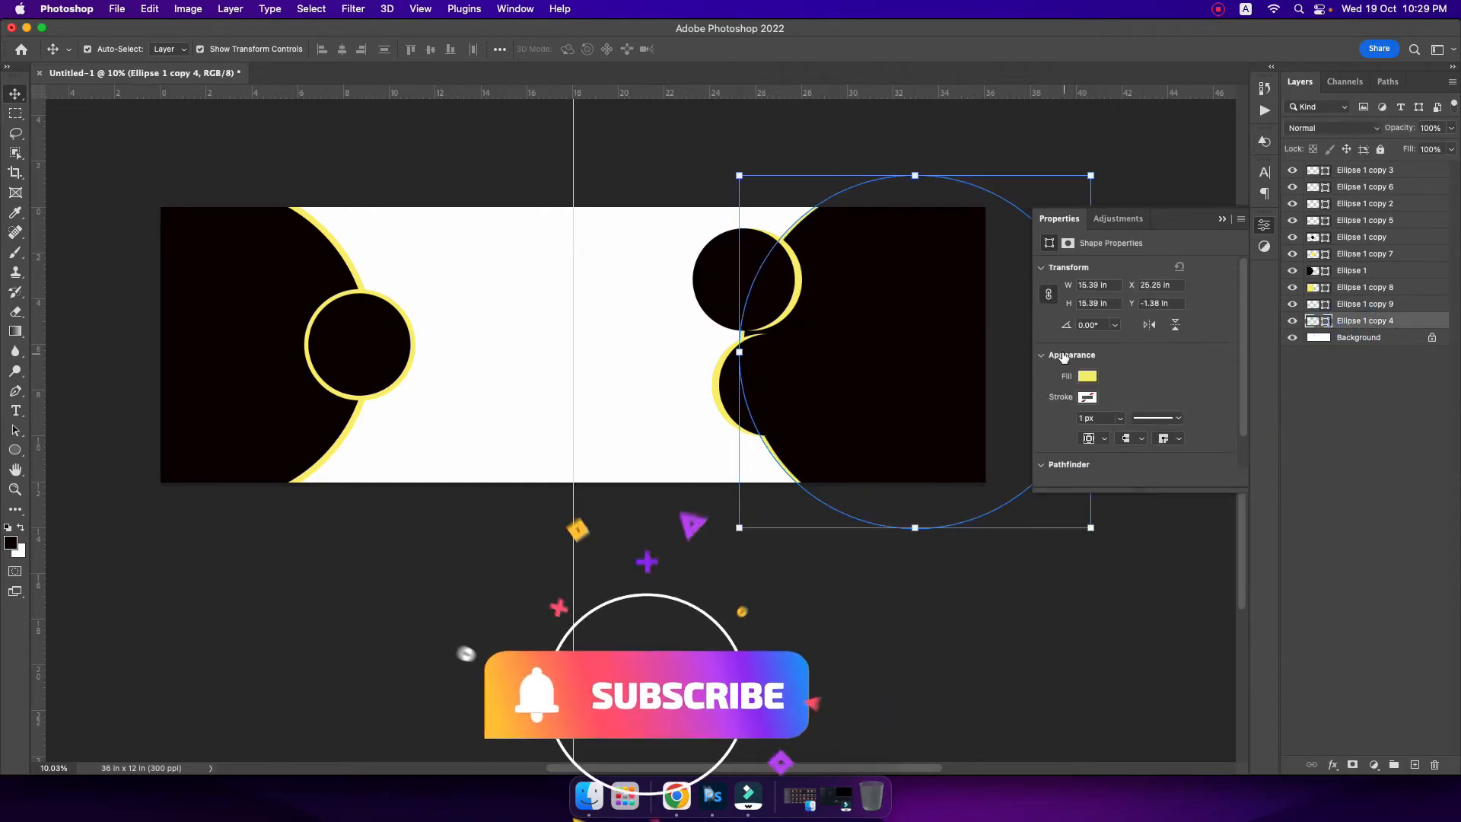
click(607, 573)
- Select the Background layer and choose a pink-to-purple gradient from the Pastels presets for the Gradient tool
scroll(672, 499, down, 3)
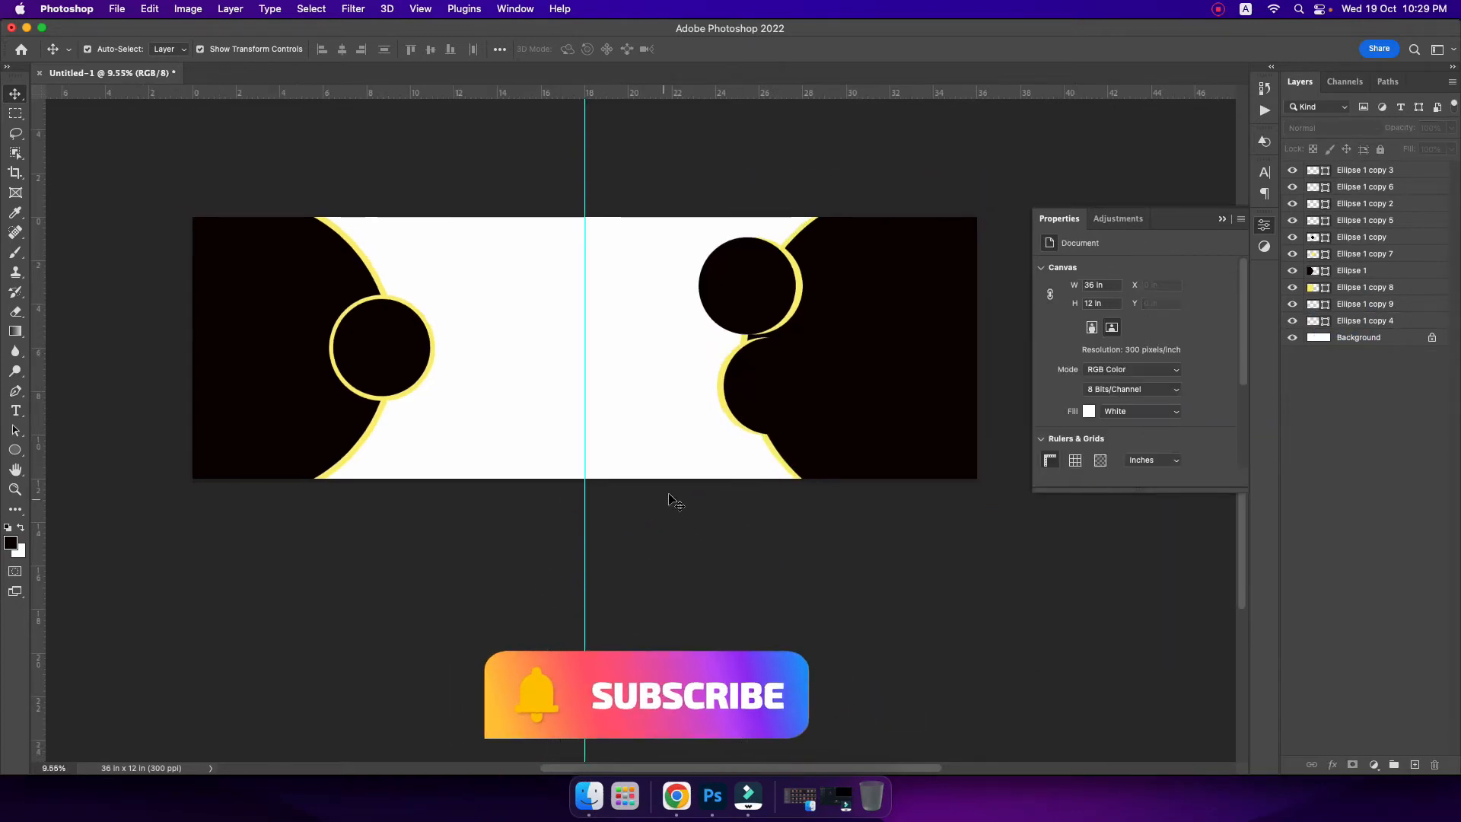
scroll(439, 333, up, 1)
click(375, 287)
click(610, 306)
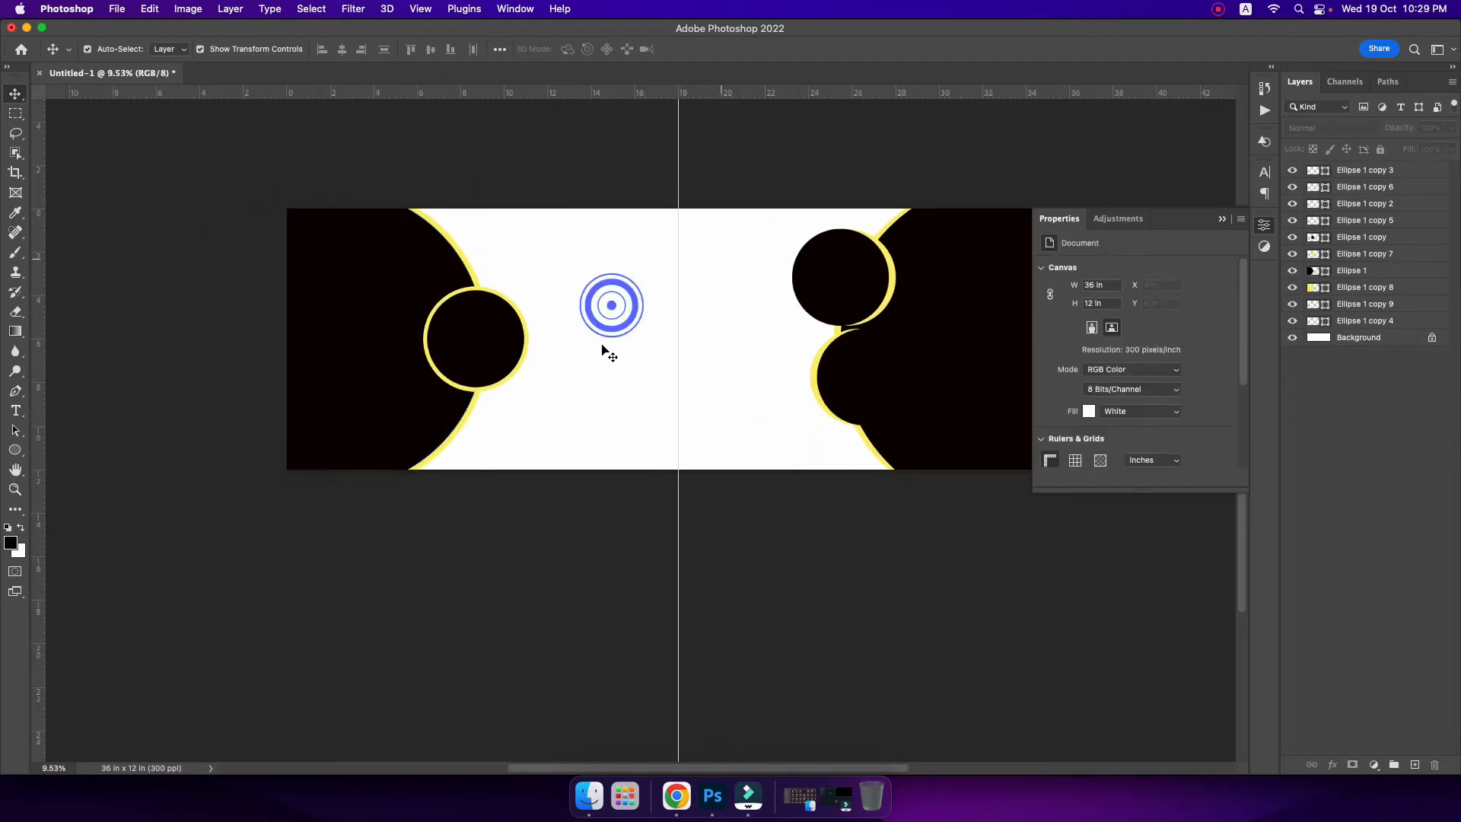
click(1366, 340)
key(g)
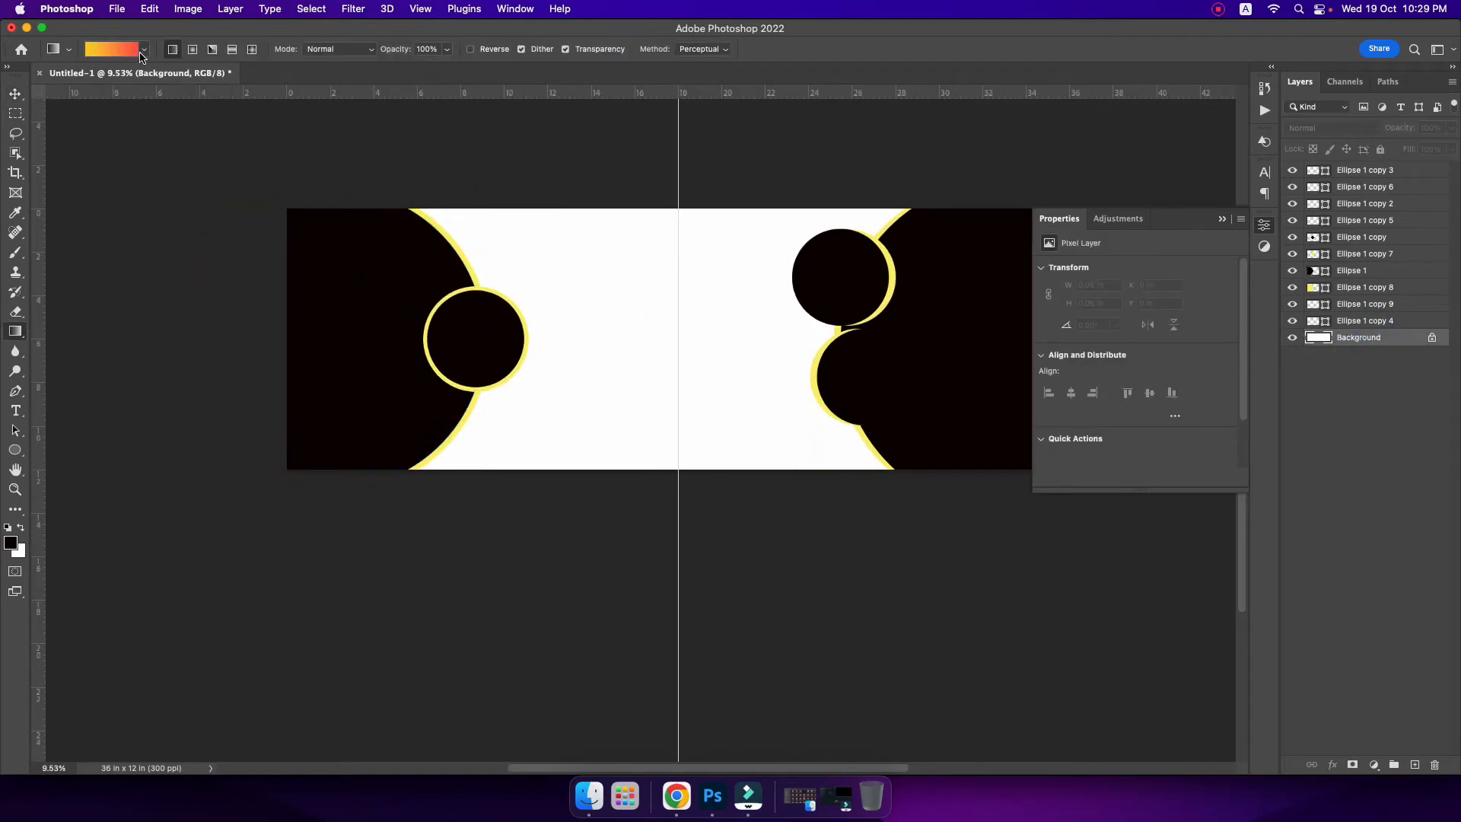
click(143, 51)
scroll(81, 114, down, 5)
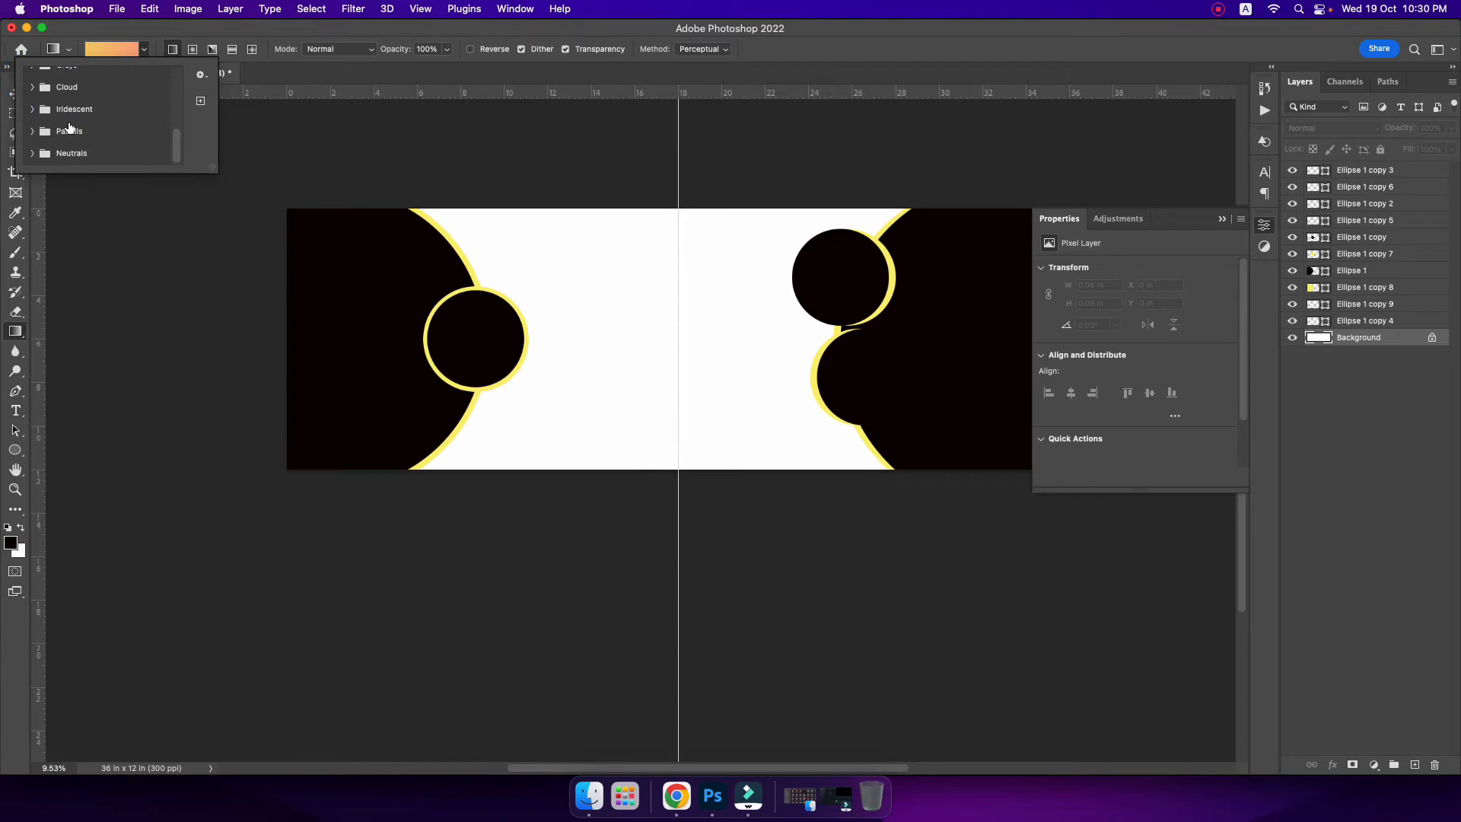
click(33, 131)
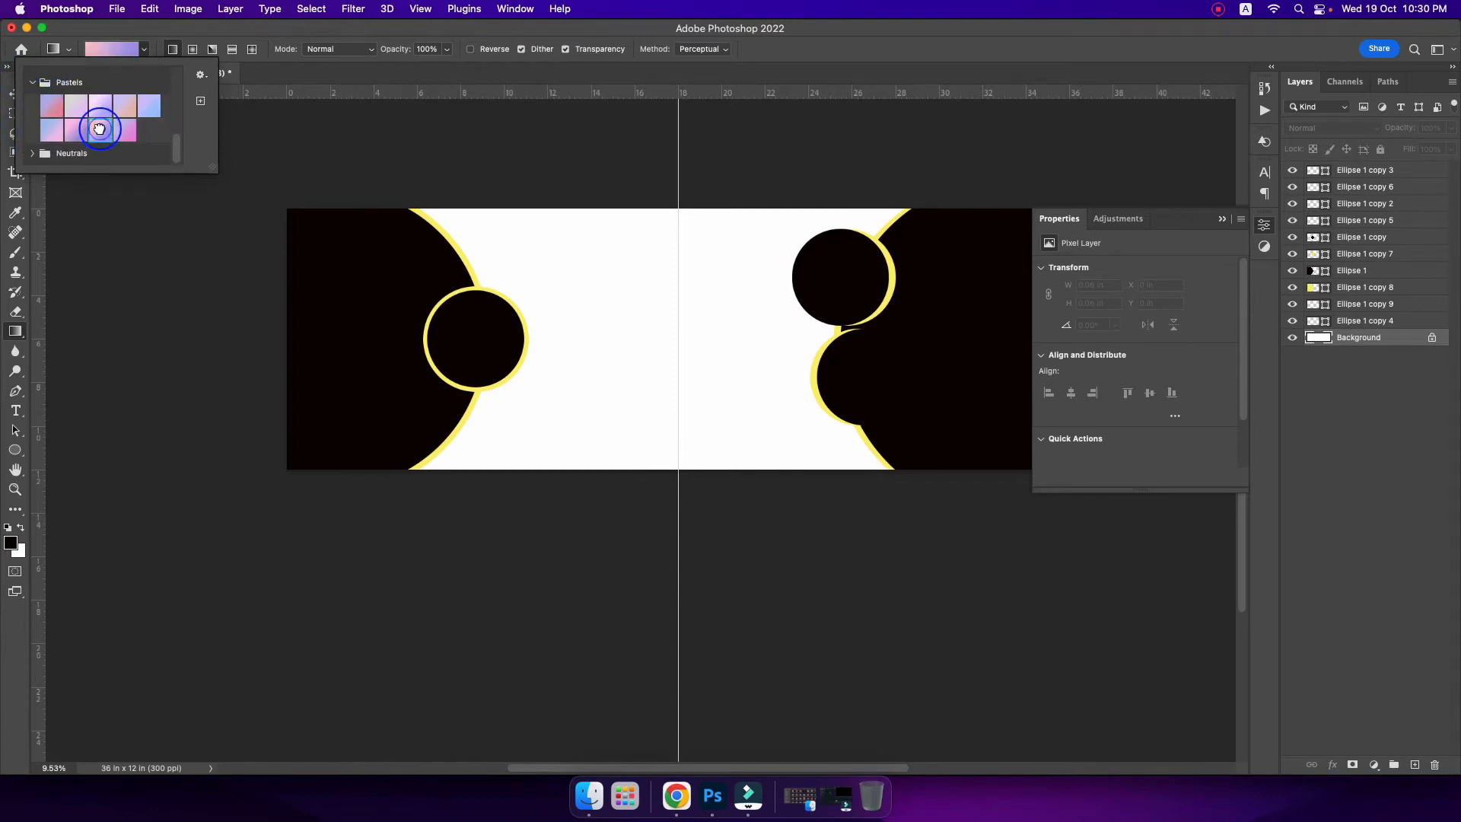
- Draw the pastel gradient across the Background as a linear gradient and replace it with a radial one
drag(516, 299, 1045, 407)
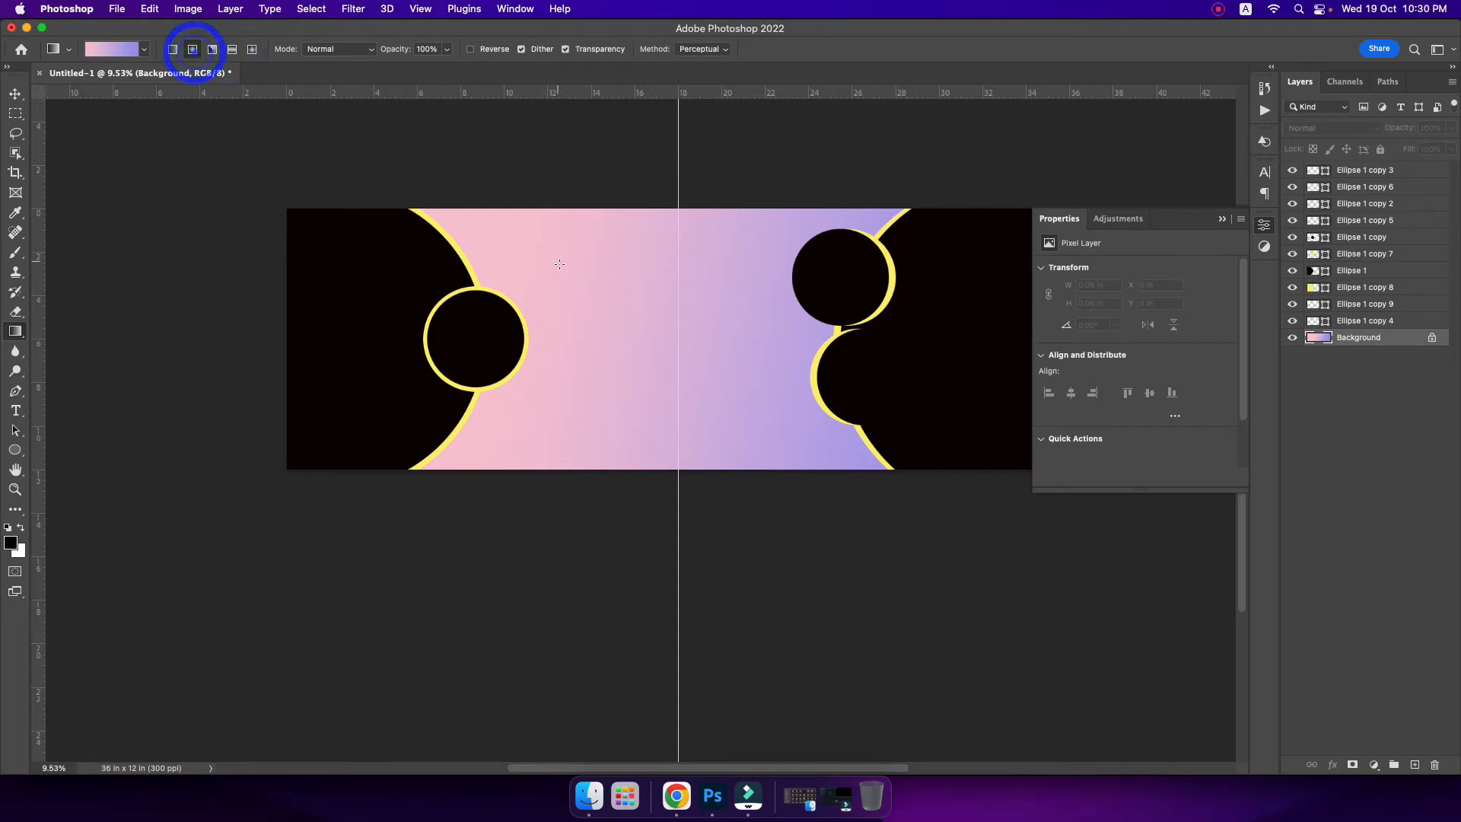
drag(949, 334, 1232, 338)
scroll(620, 334, down, 3)
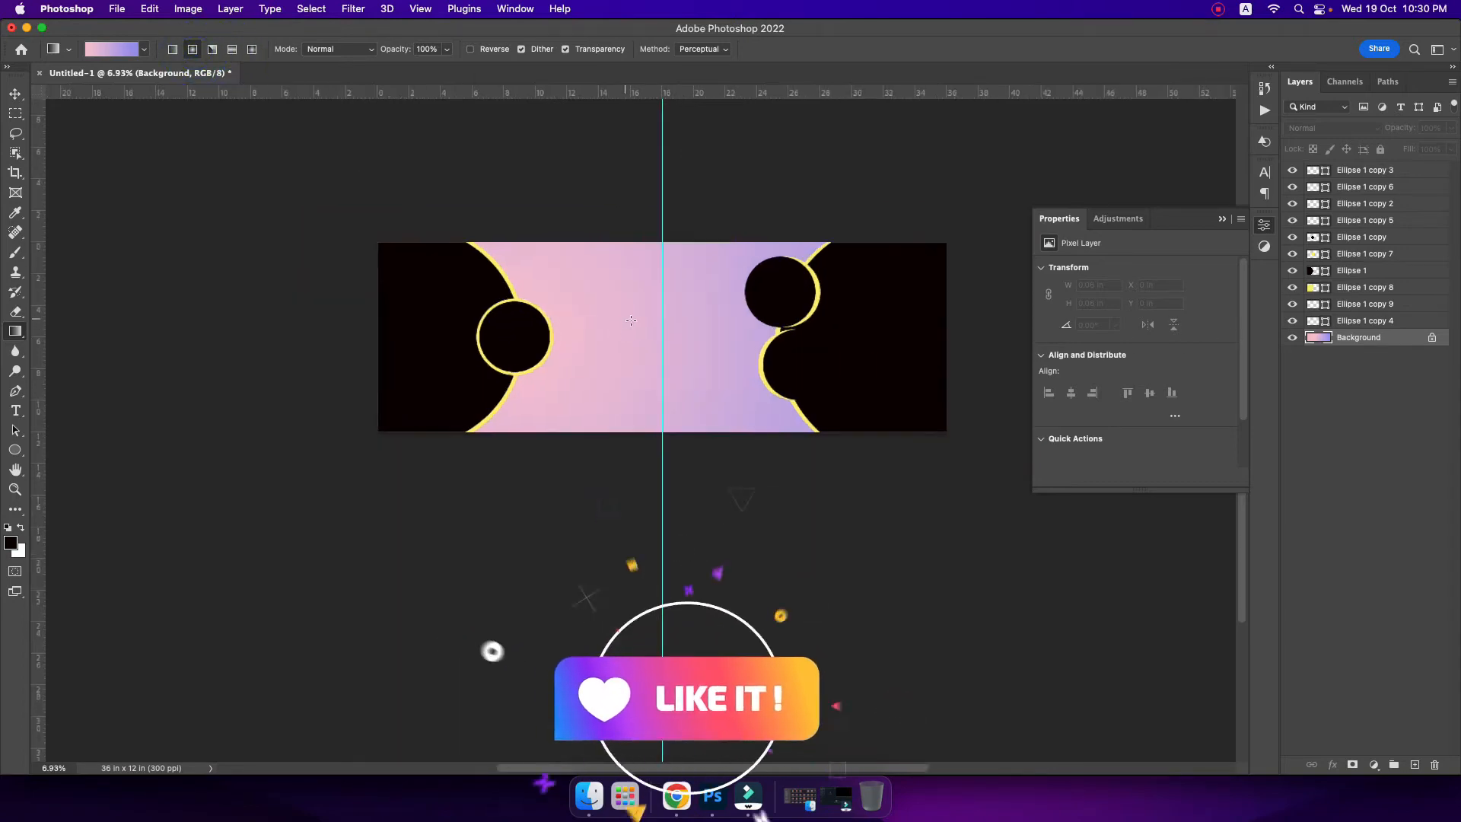
- Place photo PAP_9360.JPG above the large left circle, clip it to that circle and position the bride inside
scroll(620, 335, up, 2)
key(v)
click(400, 289)
click(589, 795)
drag(715, 200, 618, 419)
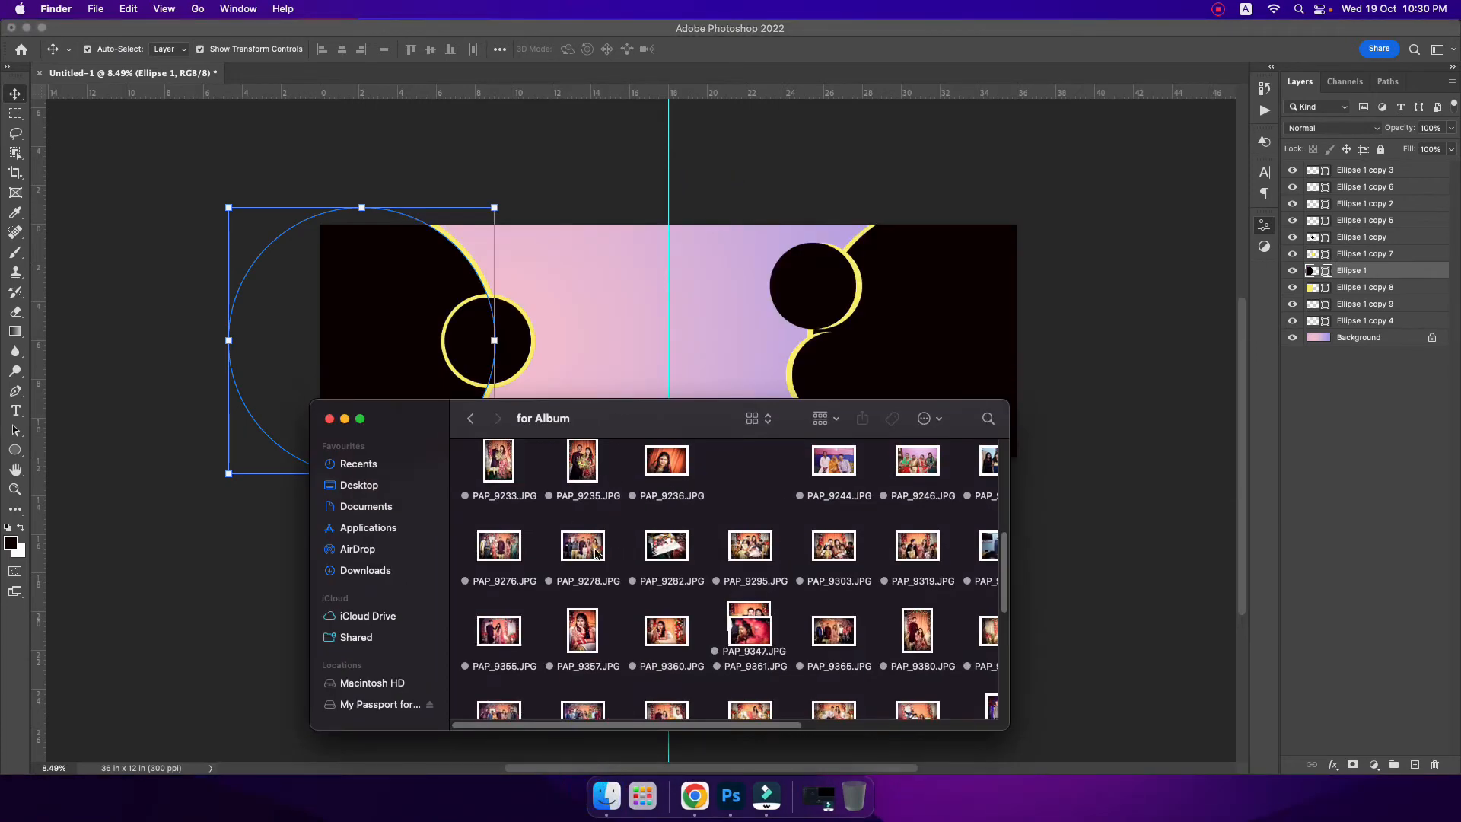
drag(674, 657, 378, 238)
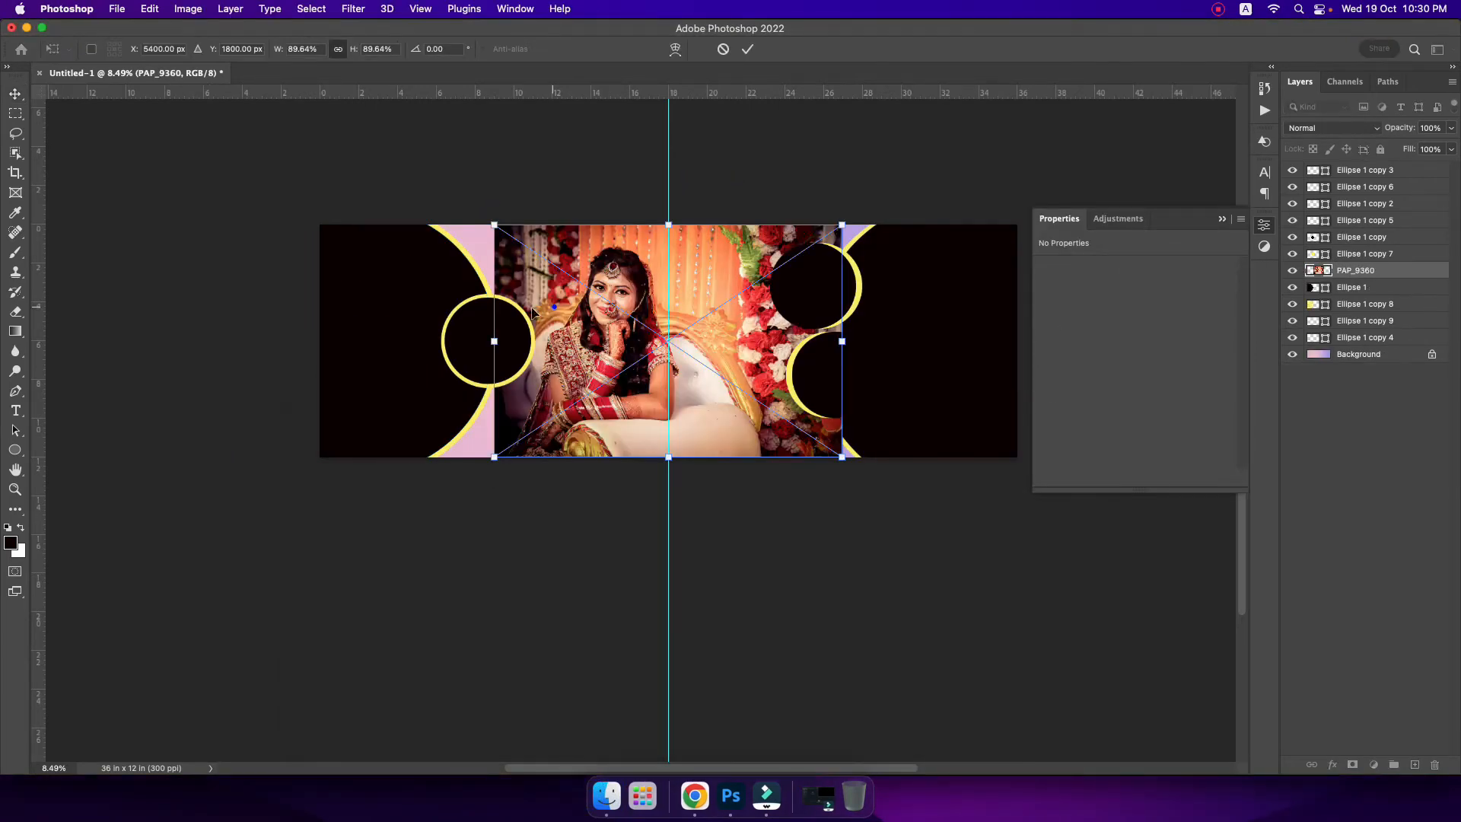
key(Return)
alt+click(1352, 279)
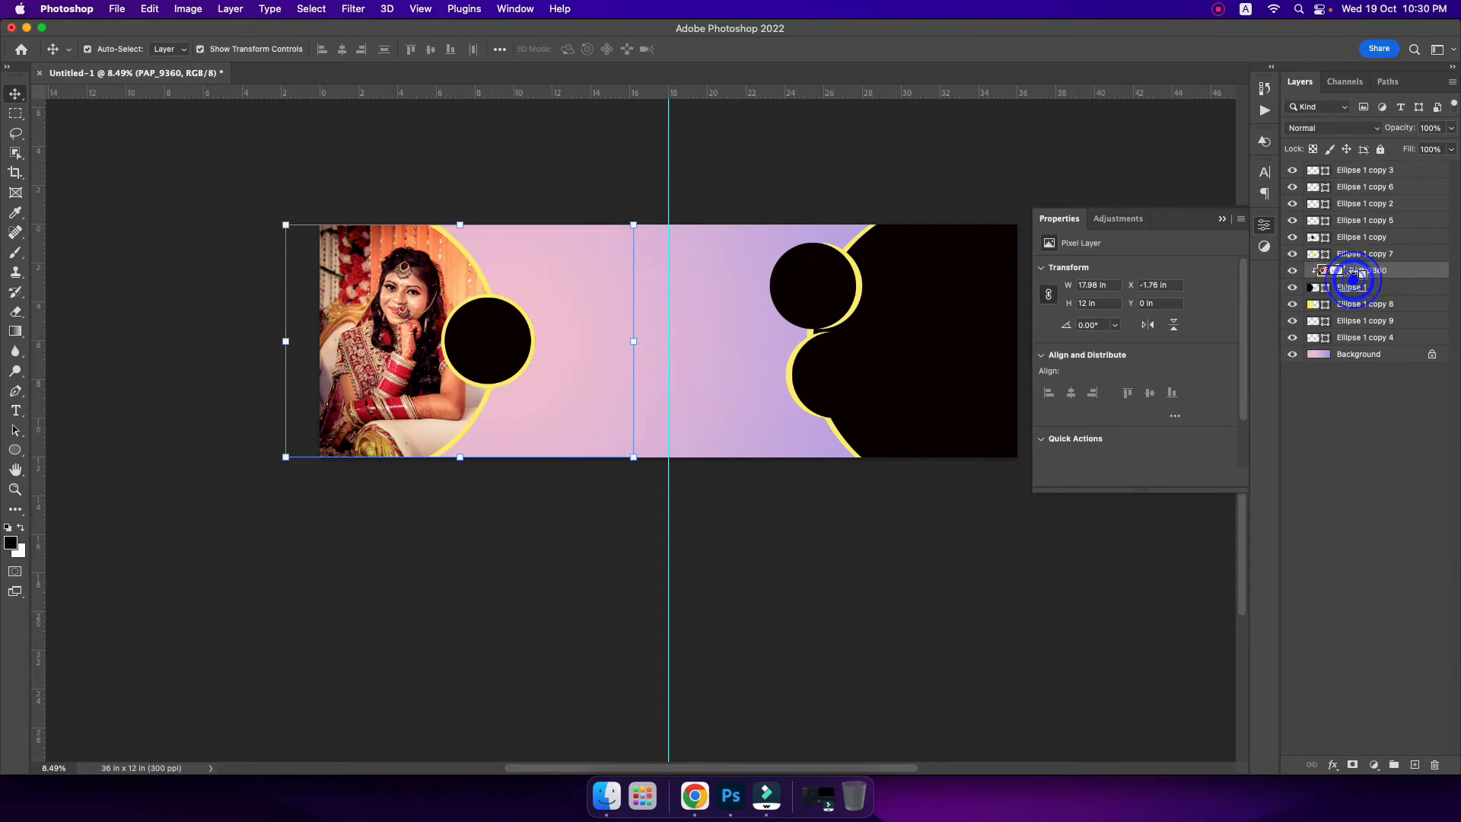
- Place PAP_9236.JPG above the small left circle, clip it to the circle and scale it to about 8.4 × 5.6 in
click(524, 305)
click(607, 794)
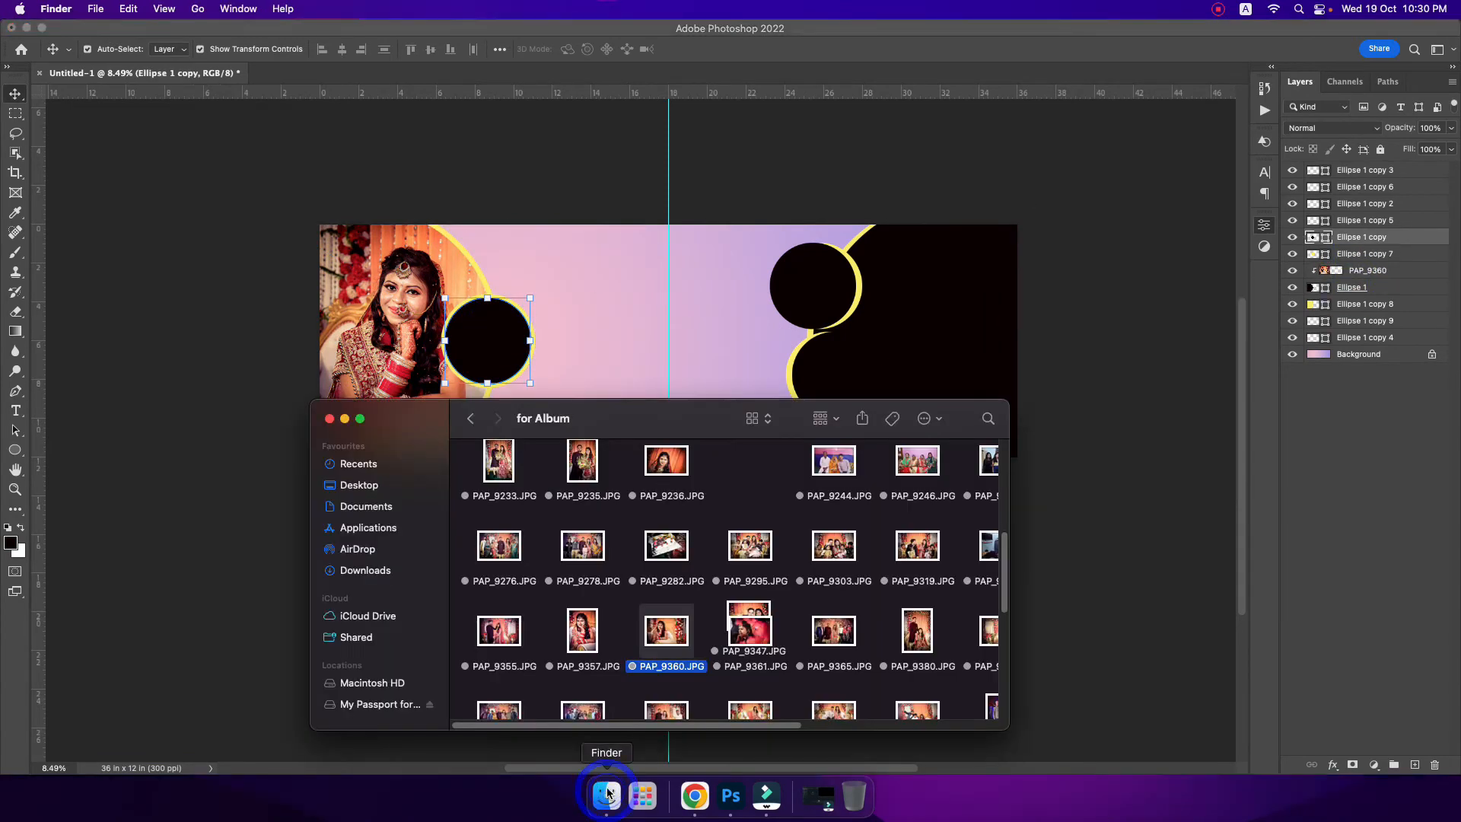
drag(666, 466, 485, 321)
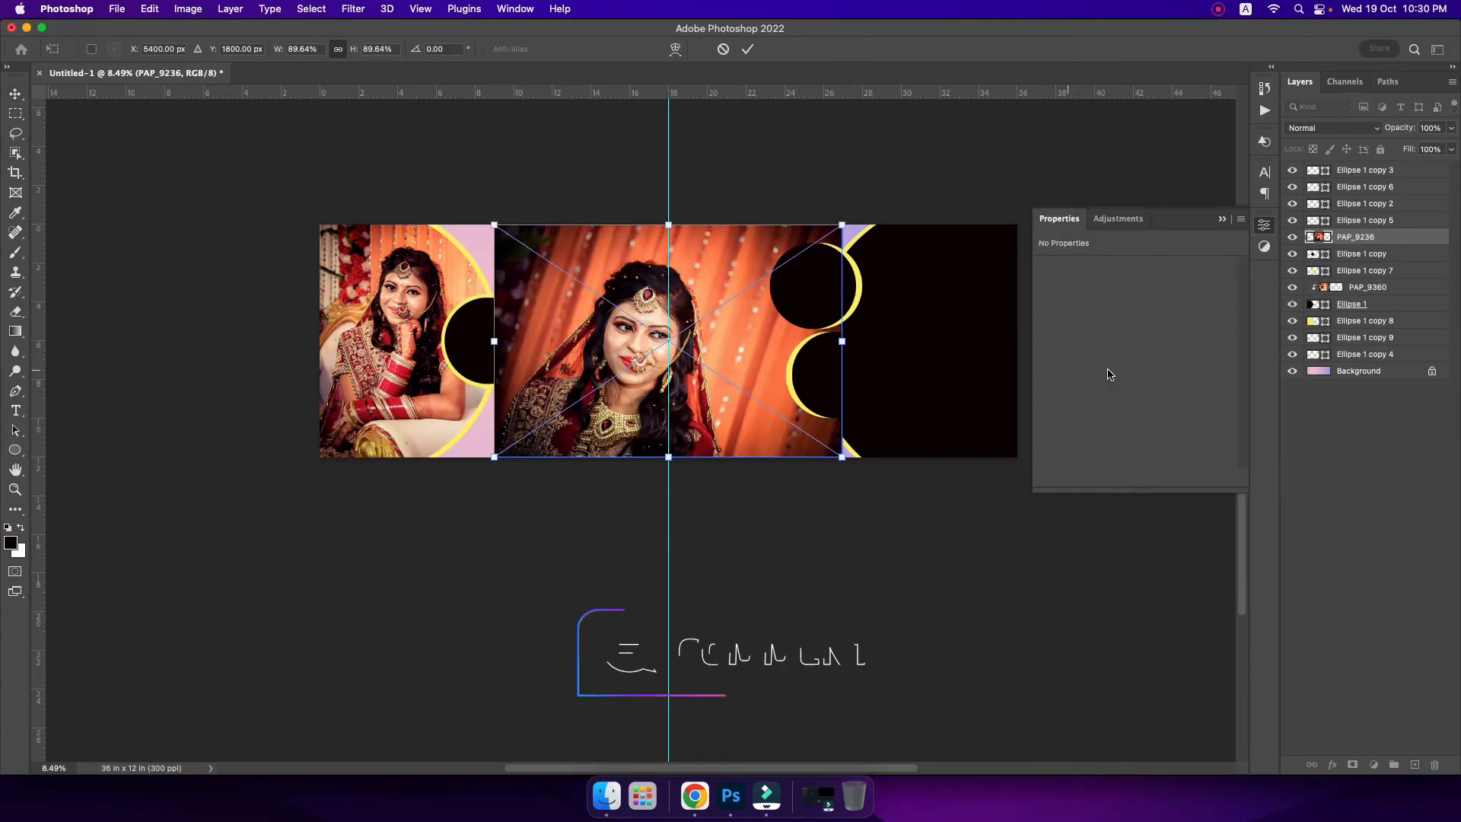
alt+click(1346, 245)
drag(495, 225, 445, 301)
key(Return)
- Set the small left circle photo's blend mode to Luminosity and deselect it
click(1331, 127)
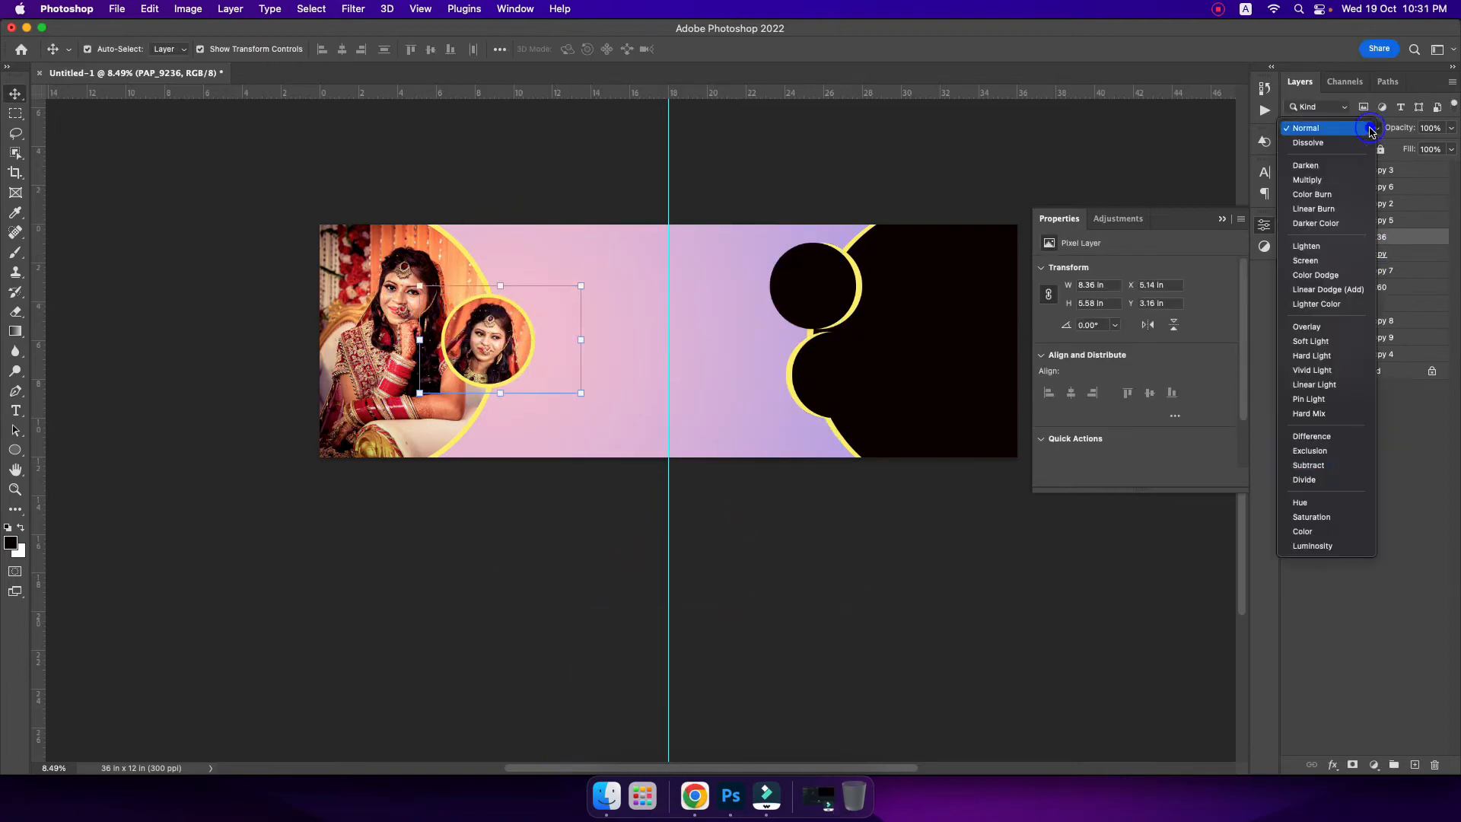
click(1297, 547)
click(601, 329)
- Place the couple photo PAP_9355.JPG mid-spread and enlarge it to about 22.3 × 14.9 in
key(super+0)
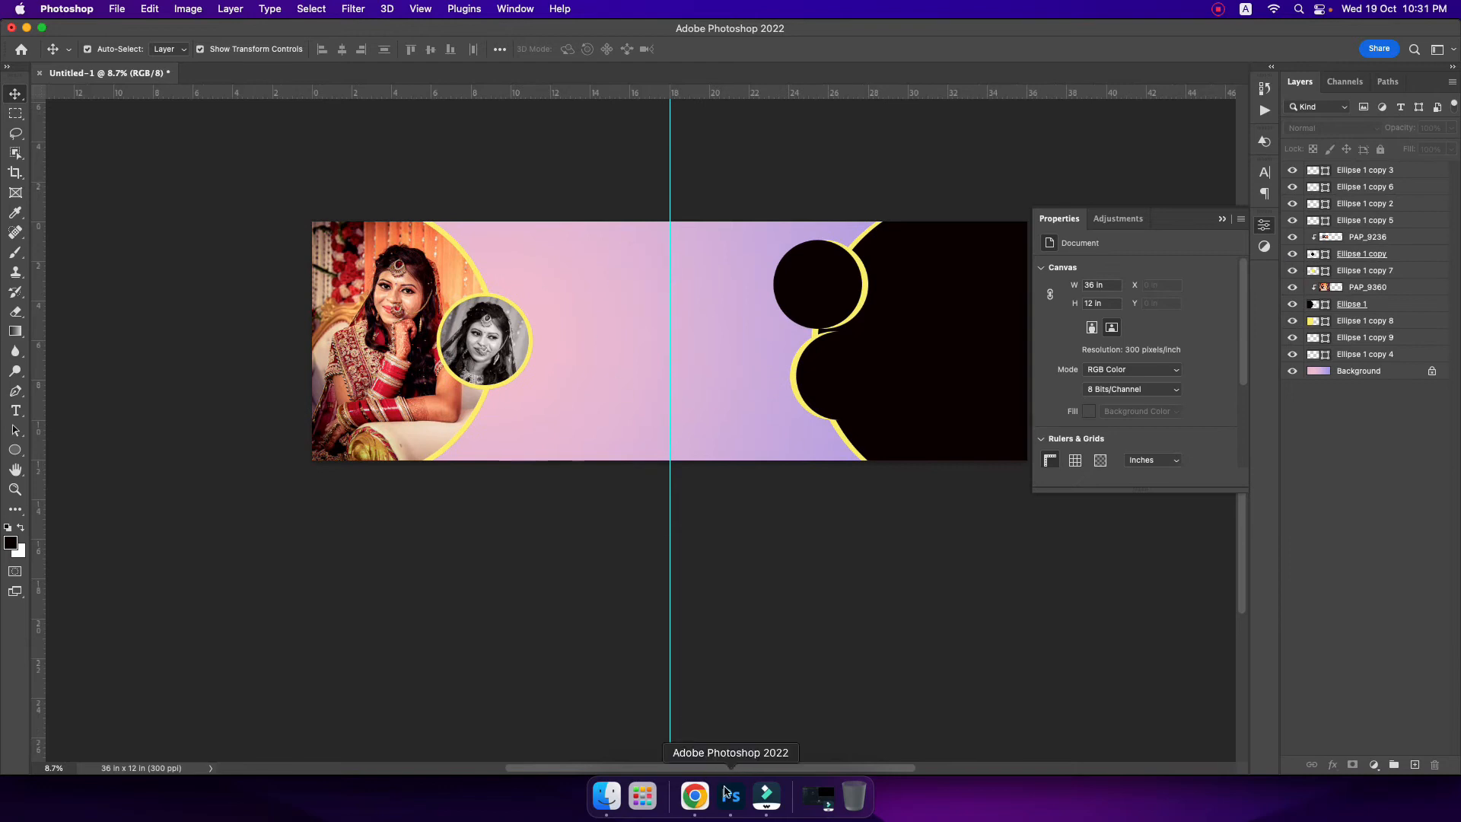
click(607, 796)
drag(496, 632, 655, 299)
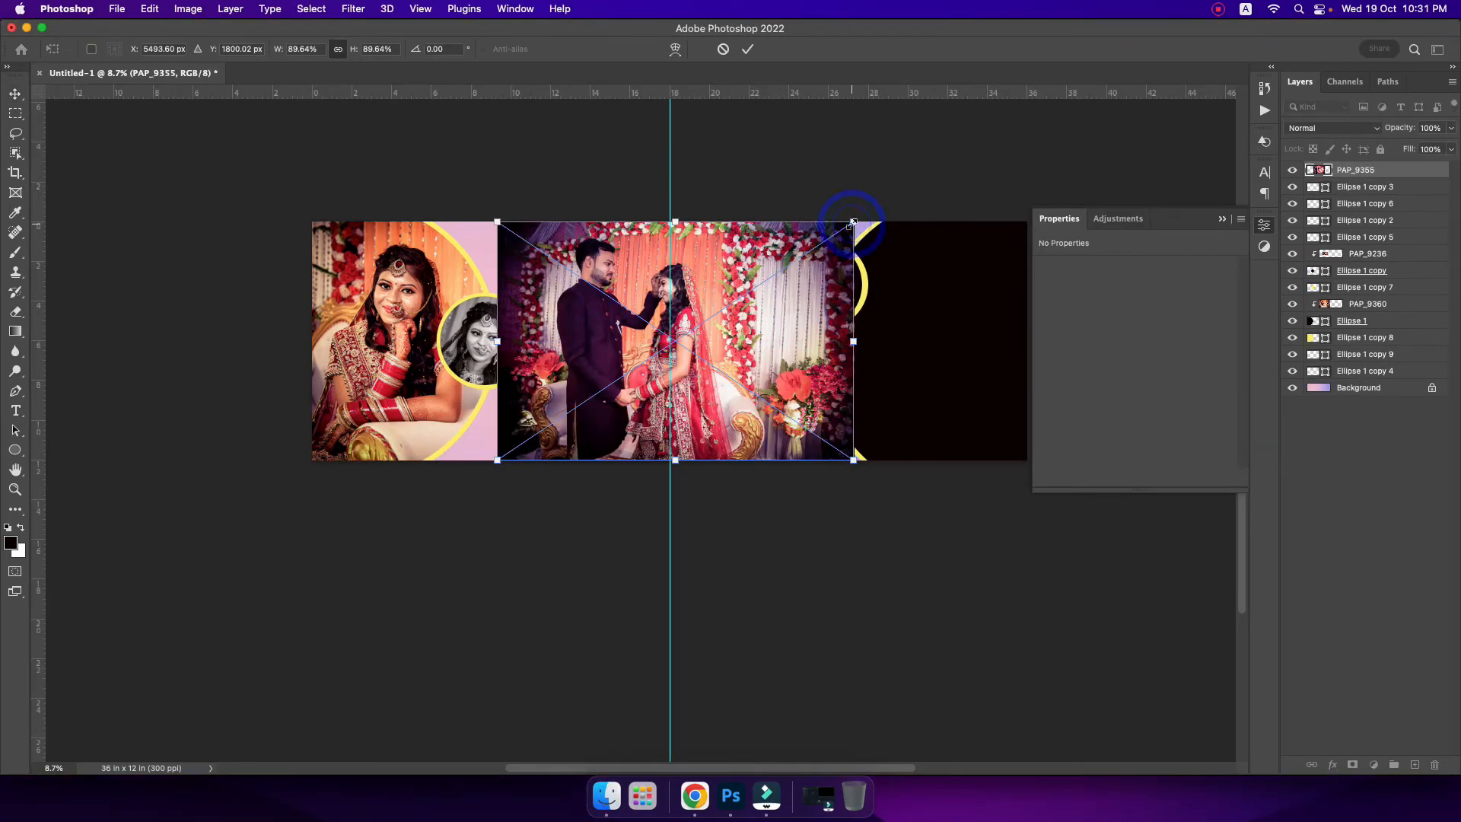
drag(853, 223, 896, 193)
drag(730, 352, 740, 370)
key(Return)
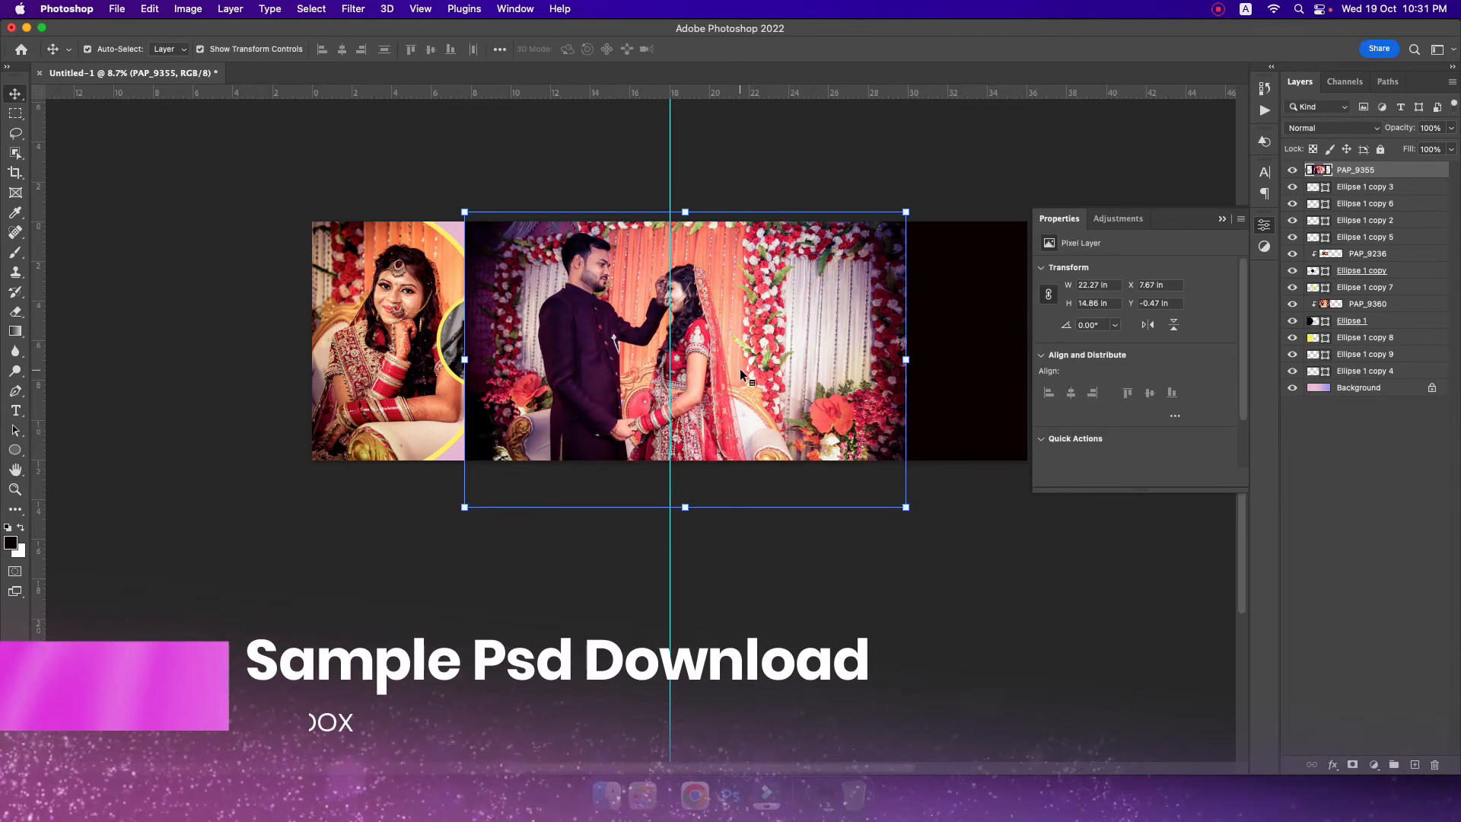
- Move the couple photo's layer down to just above the Background and position the couple between the circle frames
key(super+bracketleft)
key(super+bracketleft)
key(super+bracketleft)
key(super+bracketleft)
key(super+bracketleft)
key(super+bracketleft)
key(super+bracketleft)
key(super+bracketleft)
key(super+bracketleft)
key(super+bracketleft)
key(super+bracketleft)
key(super+bracketleft)
drag(739, 368, 732, 360)
drag(630, 354, 660, 352)
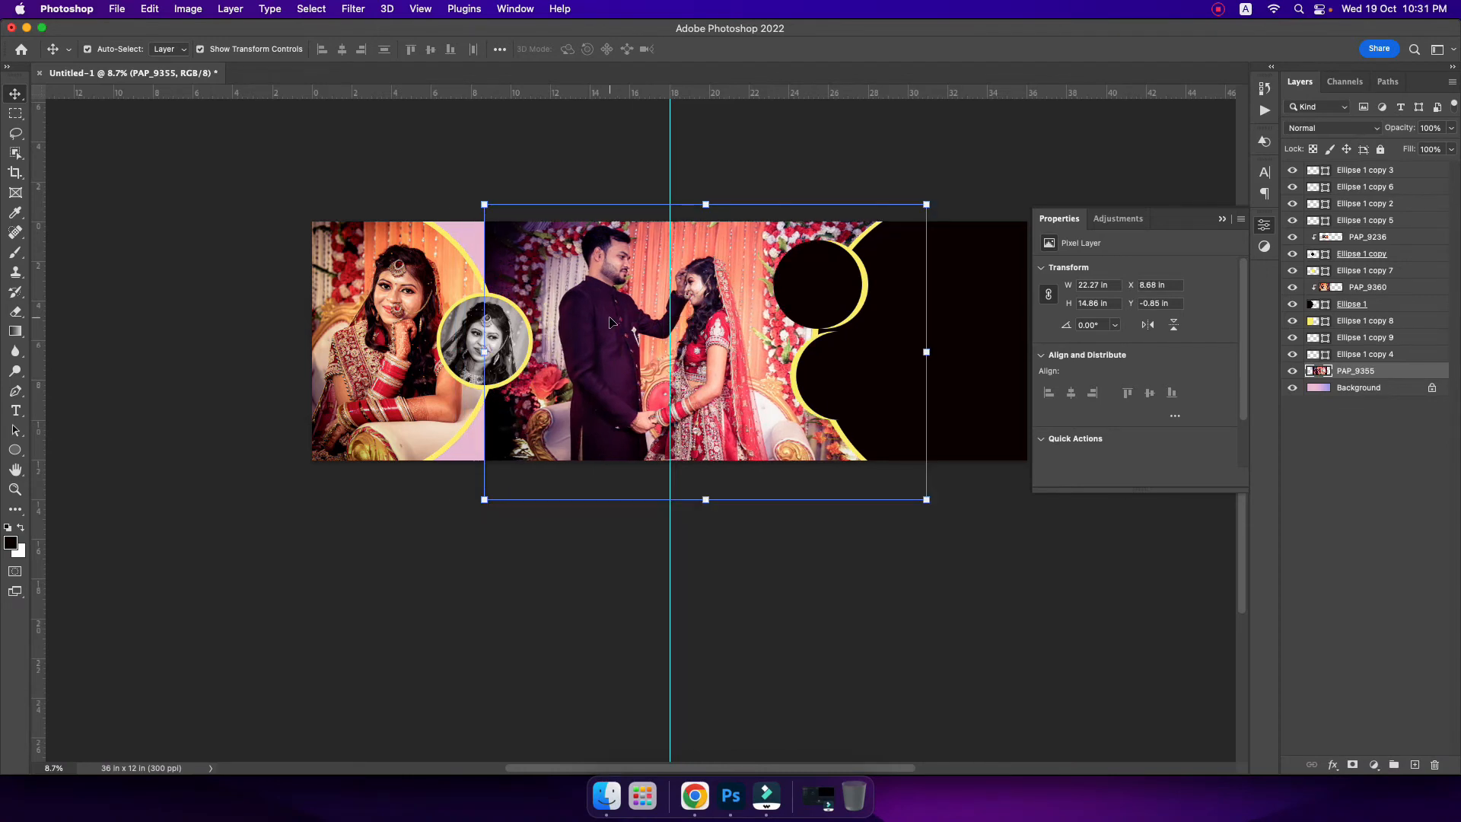
- Add a black mask to the couple photo and paint it white with a large soft brush to reveal the couple with faded edges
alt+click(1353, 764)
key(b)
key(x)
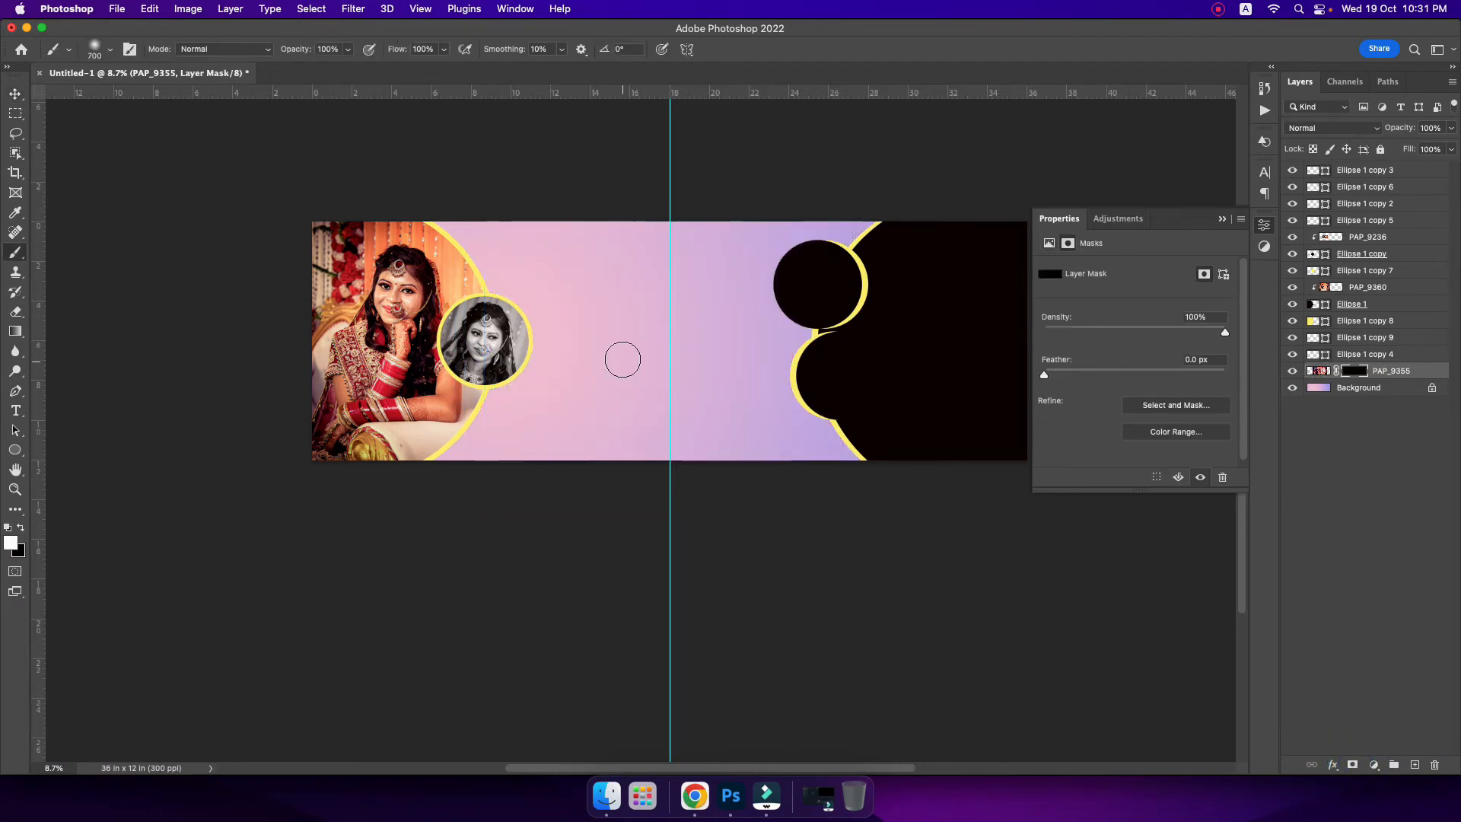
key(bracketright)
key(bracketright)
mouse_move(597, 317)
mouse_down()
mouse_move(774, 285)
mouse_move(613, 353)
mouse_move(522, 421)
mouse_up()
mouse_move(618, 242)
mouse_down()
mouse_move(632, 369)
mouse_move(704, 427)
mouse_up()
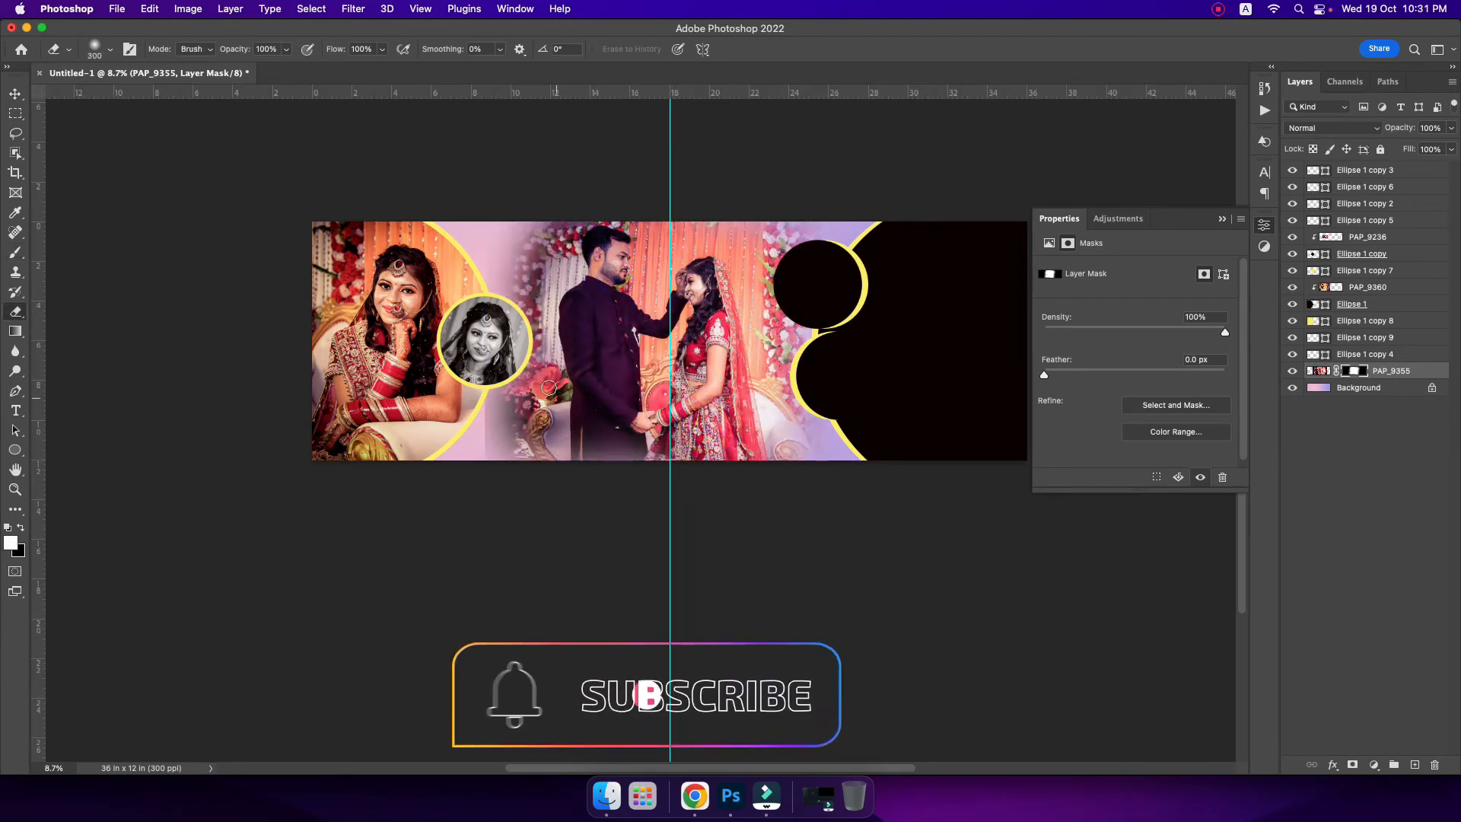
key(e)
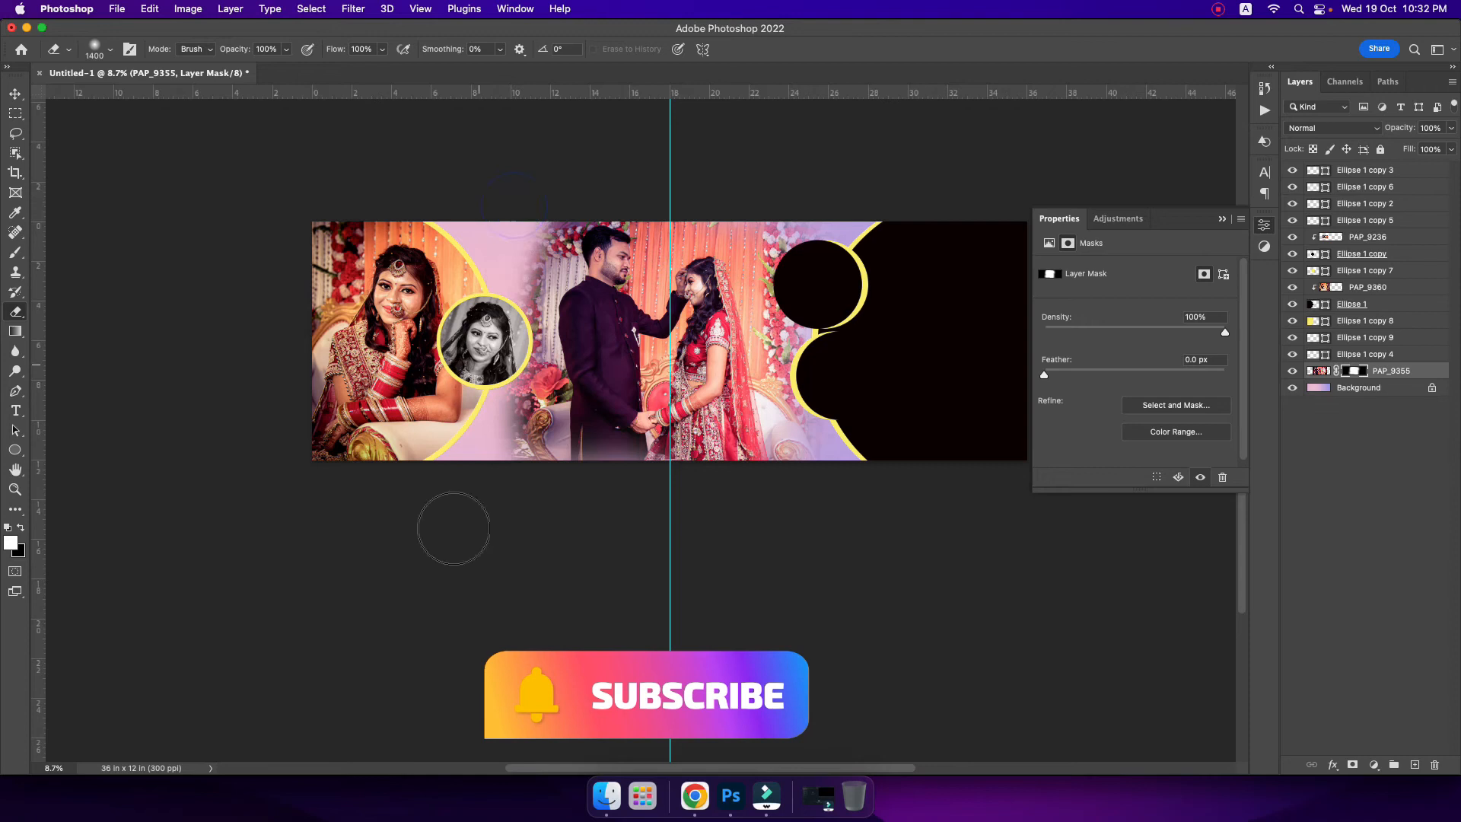
- Place photo PAP_9361.JPG and shift it over the right end of the spread
key(v)
click(820, 313)
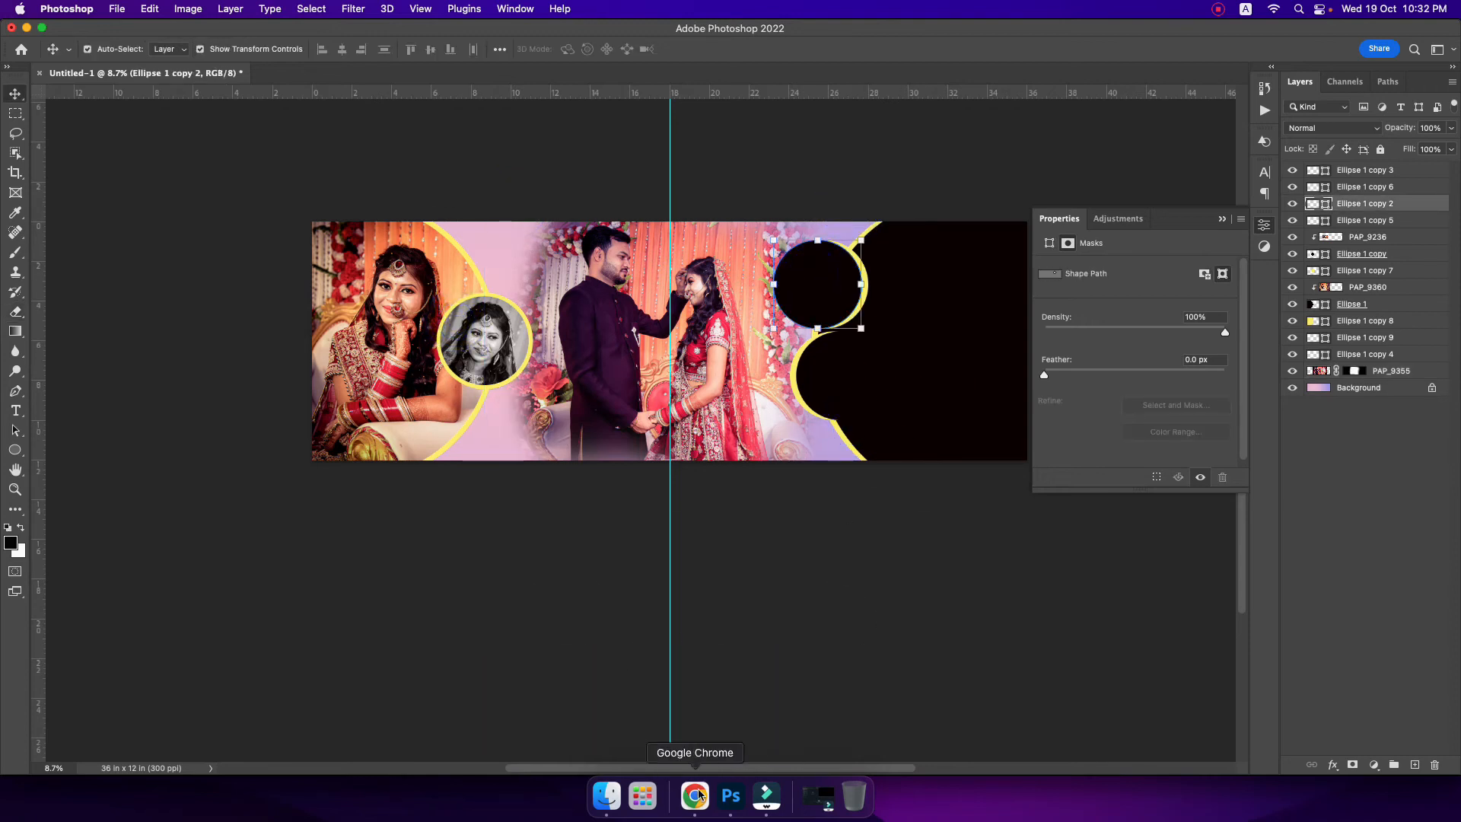
click(605, 791)
drag(750, 638, 823, 277)
drag(715, 298, 1015, 296)
key(Return)
- Move the PAP_9361 layer directly above the large right circle, clip it to that circle and reposition the bride inside
scroll(776, 327, down, 3)
drag(1362, 204, 1394, 351)
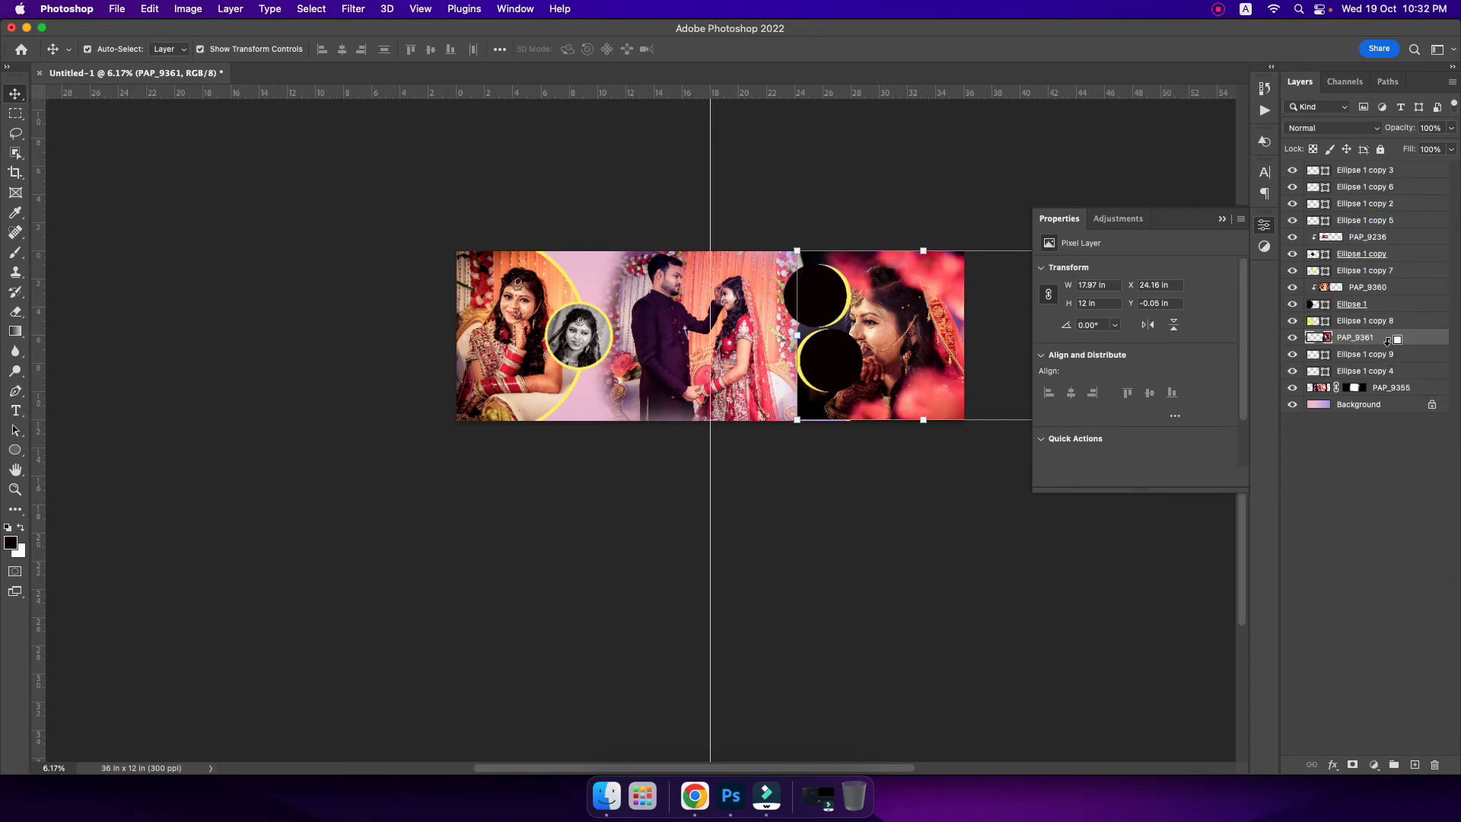
alt+click(1387, 345)
drag(901, 345, 939, 359)
- Set the large right circle photo's blend mode to Luminosity
scroll(913, 338, up, 1)
click(1306, 128)
click(1303, 546)
- Place photo SAY_9165 in the upper small right circle, clip it and scale it to about 6.9 × 4.6 in
click(811, 297)
scroll(809, 287, up, 5)
click(606, 795)
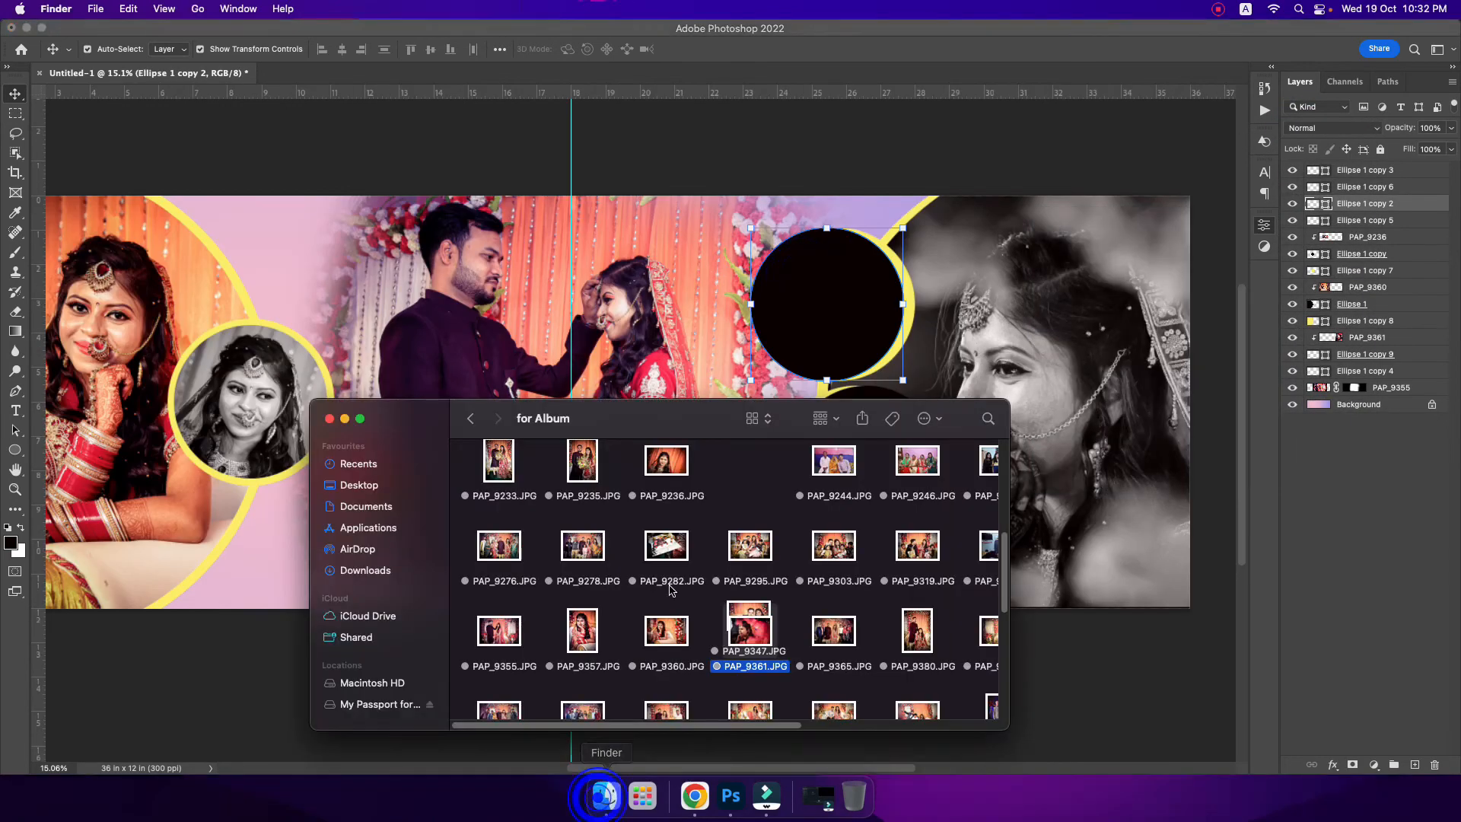
scroll(712, 618, down, 3)
drag(745, 614, 849, 288)
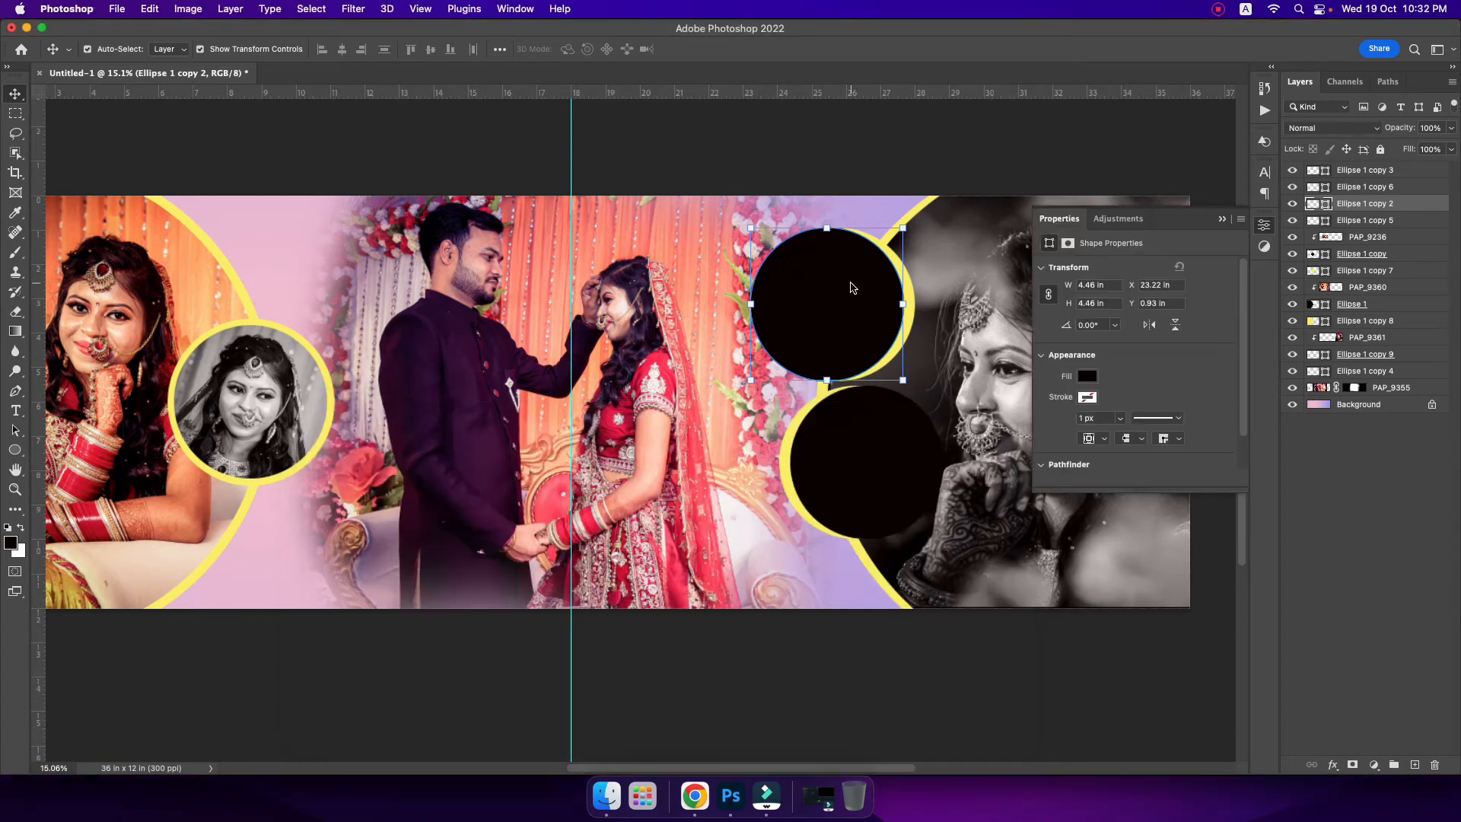
key(Return)
alt+click(1386, 210)
drag(900, 216, 877, 263)
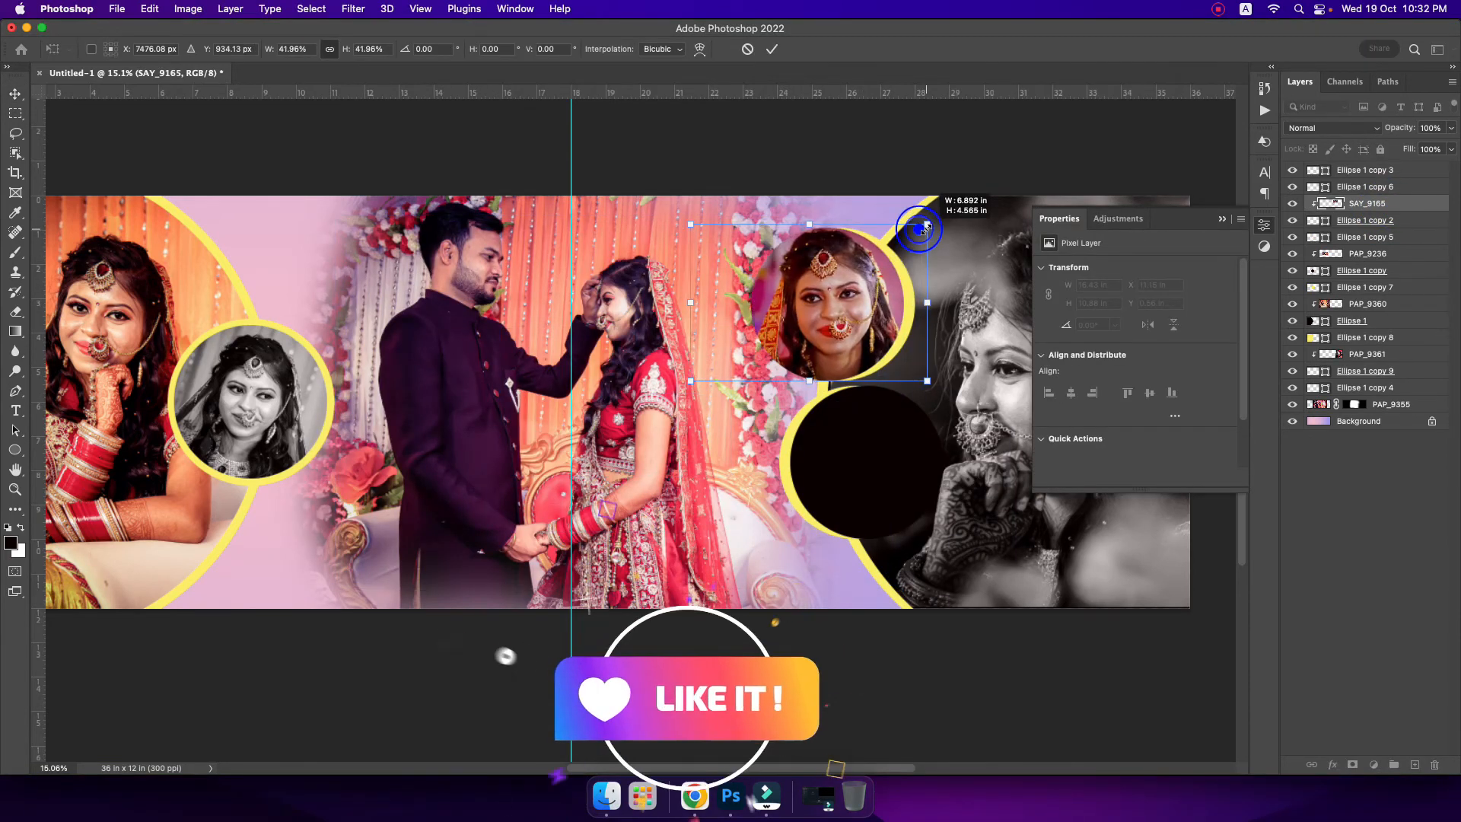
key(Return)
- Place the groom photo SAY_9166 above the lower small right circle, clip it and scale it down to fit inside
click(855, 472)
click(607, 797)
drag(750, 525, 829, 331)
key(Return)
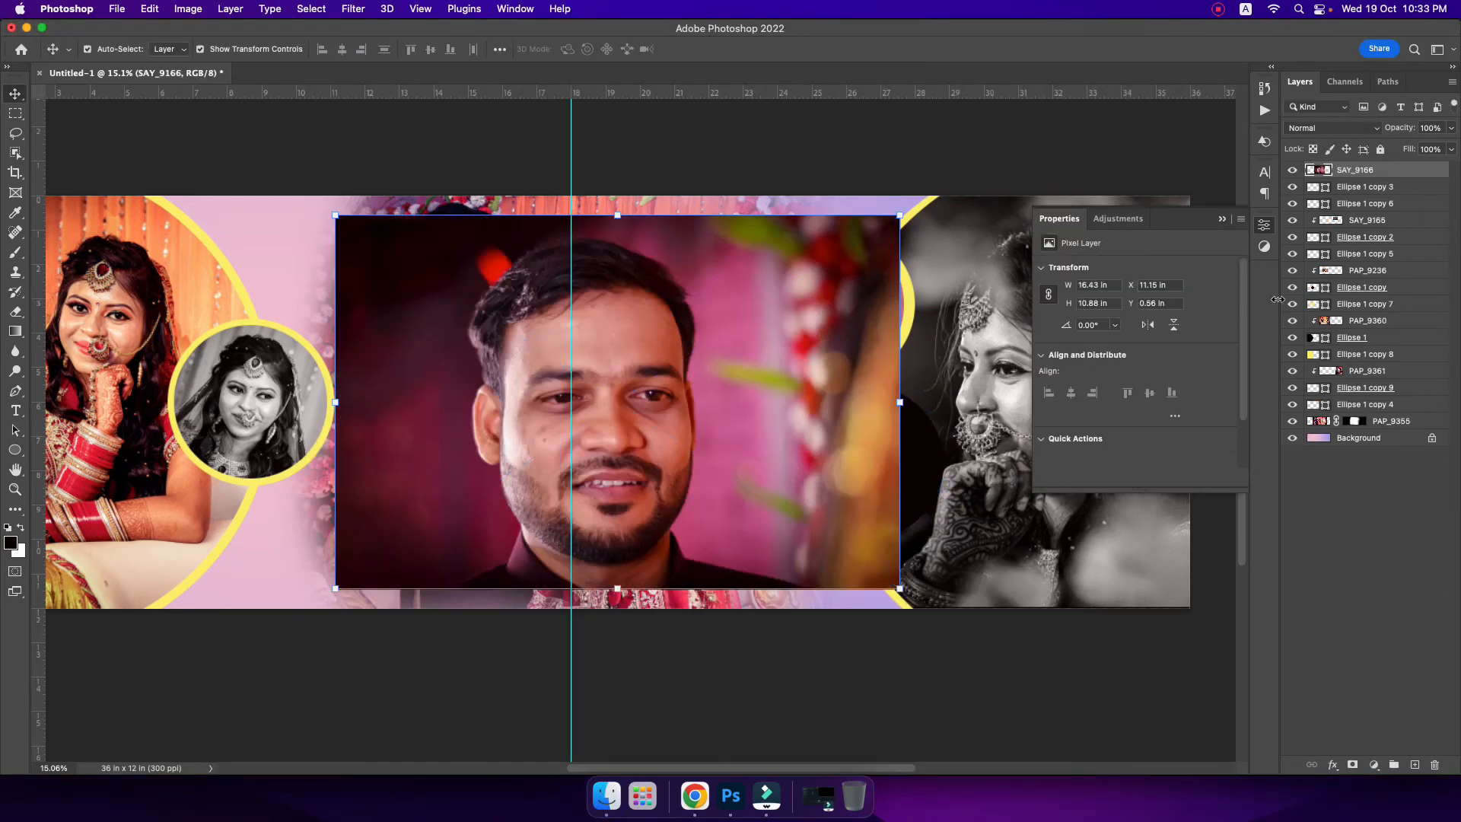
alt+click(1345, 177)
drag(900, 216, 737, 323)
drag(650, 371, 914, 430)
key(Return)
- Add the two-line text "Happy Wedding" below the small left circle photo
scroll(913, 433, down, 6)
scroll(741, 487, up, 2)
click(740, 493)
scroll(709, 503, up, 6)
scroll(761, 506, down, 4)
scroll(260, 345, up, 1)
drag(15, 410, 76, 401)
click(385, 387)
scroll(365, 414, up, 2)
text(Happy)
key(Return)
text(Wedding)
- Set the text's font to Arial Black and recolour the word "Wedding" dark purple
drag(428, 394, 364, 385)
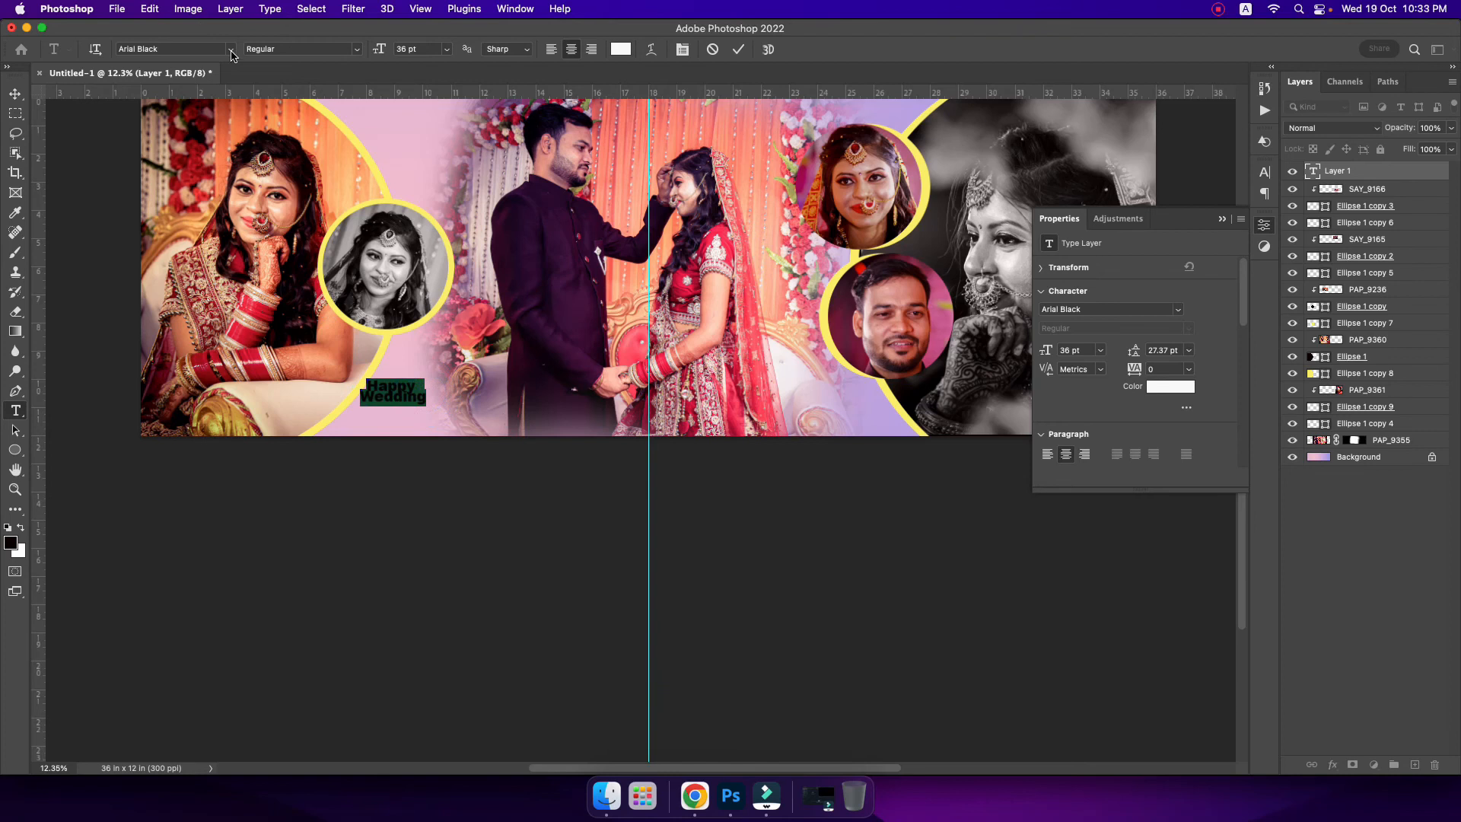
click(231, 50)
click(179, 383)
click(363, 392)
click(620, 49)
click(746, 321)
click(681, 434)
click(880, 281)
- Enlarge the "Happy Wedding" text to about 67 pt
click(18, 93)
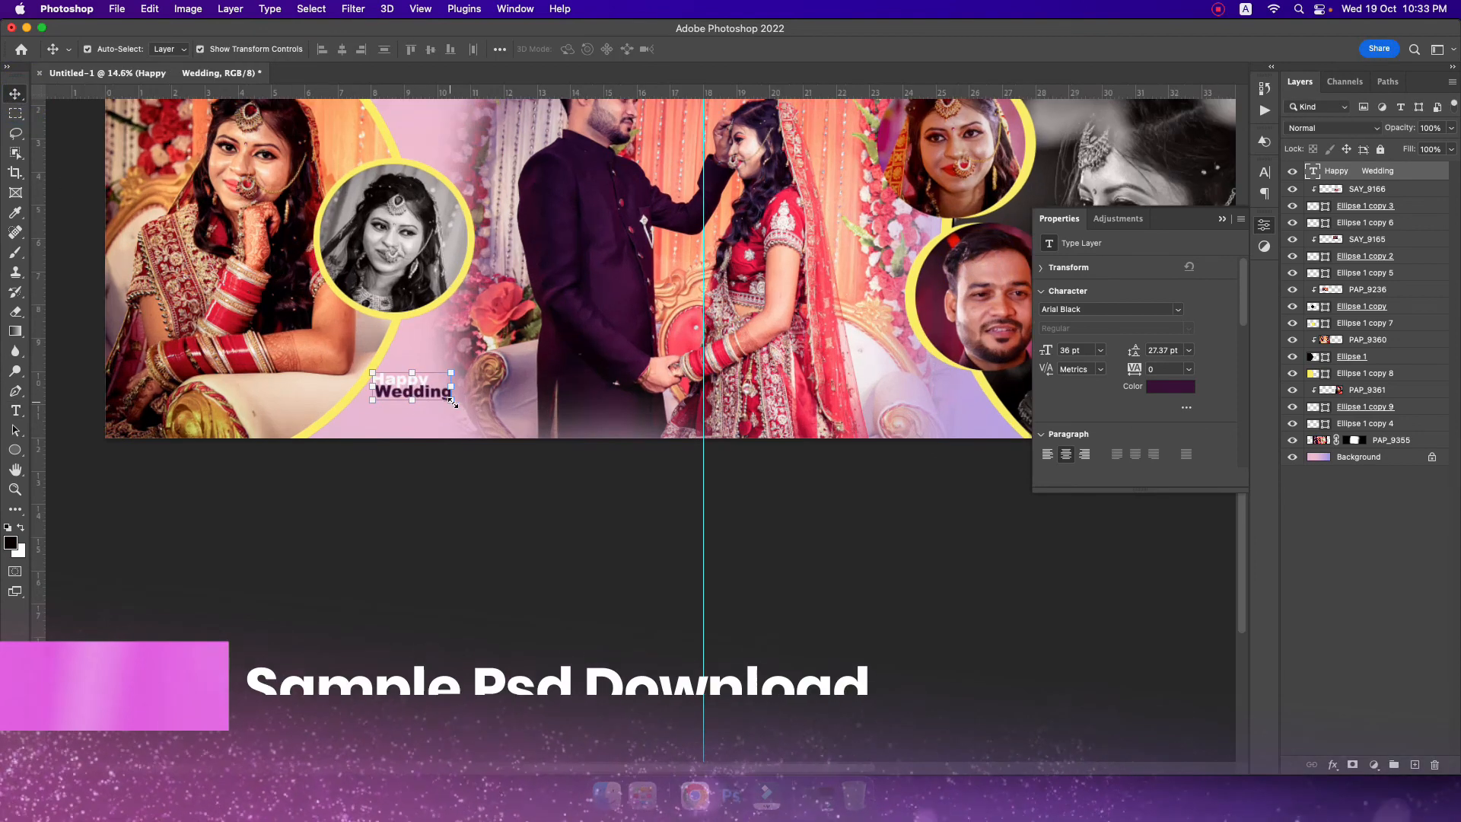
scroll(399, 444, down, 5)
scroll(399, 443, up, 5)
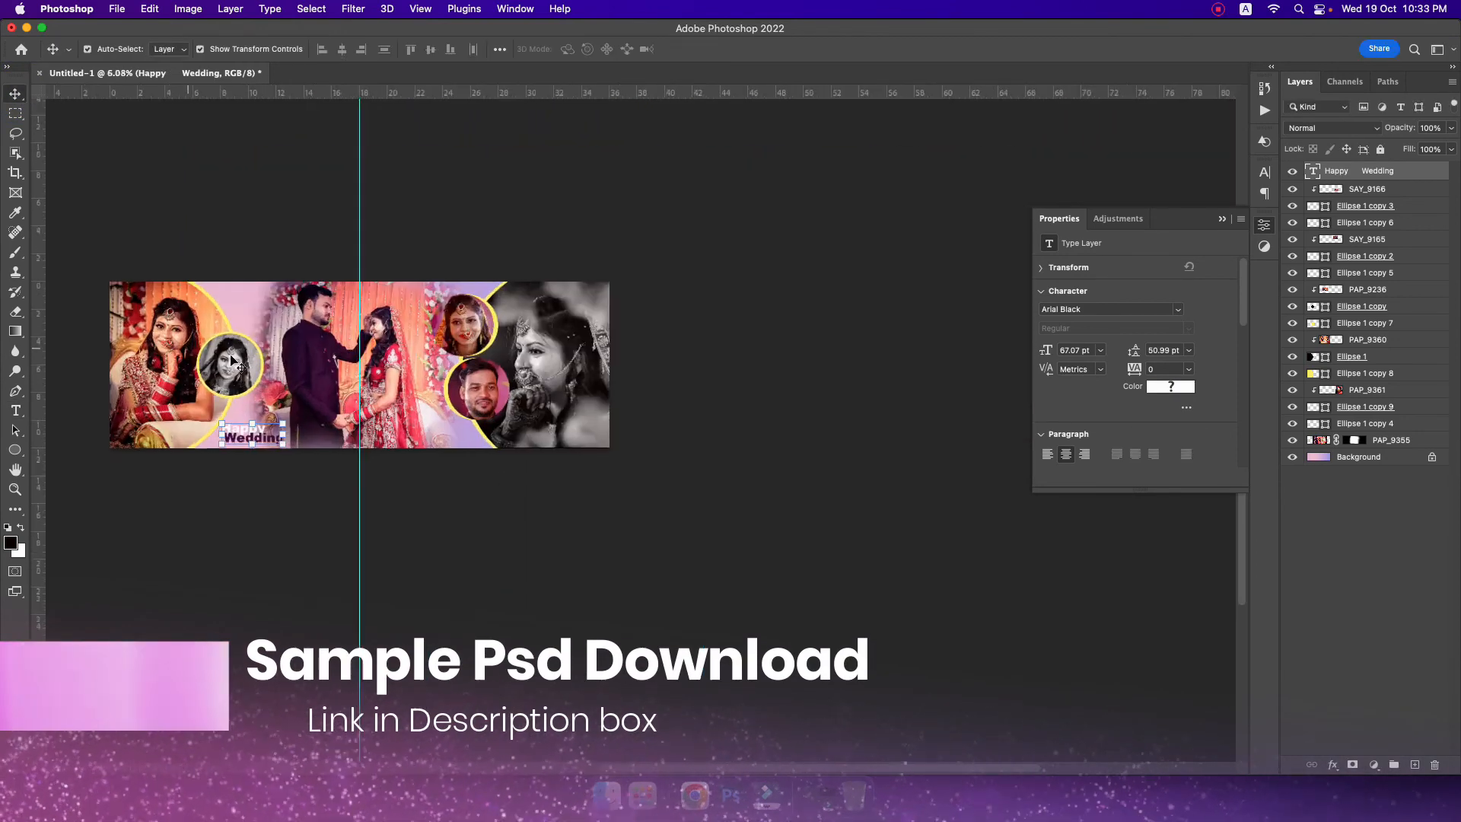
- Reduce the opacity of the yellow border circles around the photo frames to 80%
click(352, 242)
scroll(351, 242, up, 1)
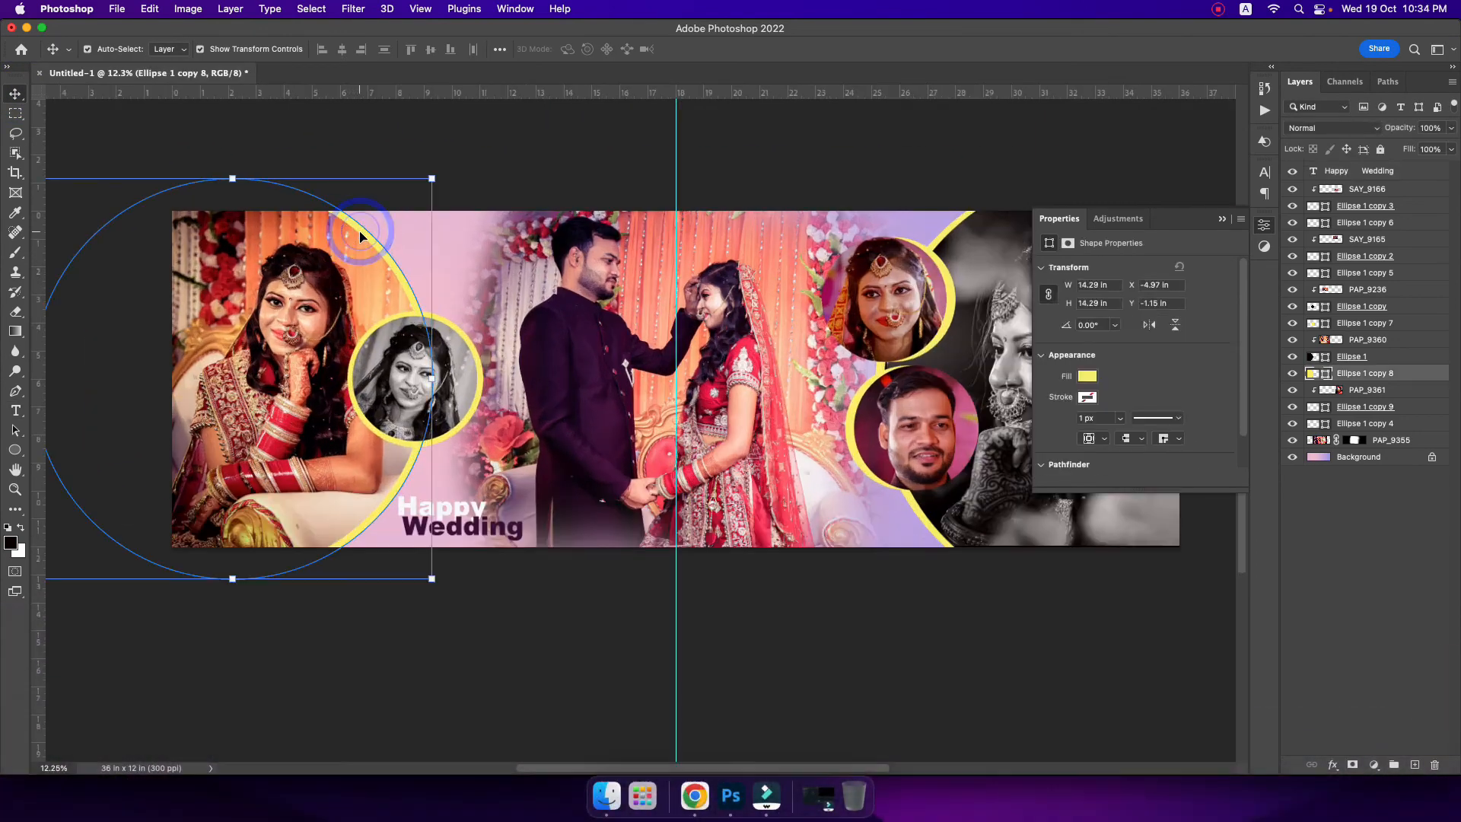
click(473, 350)
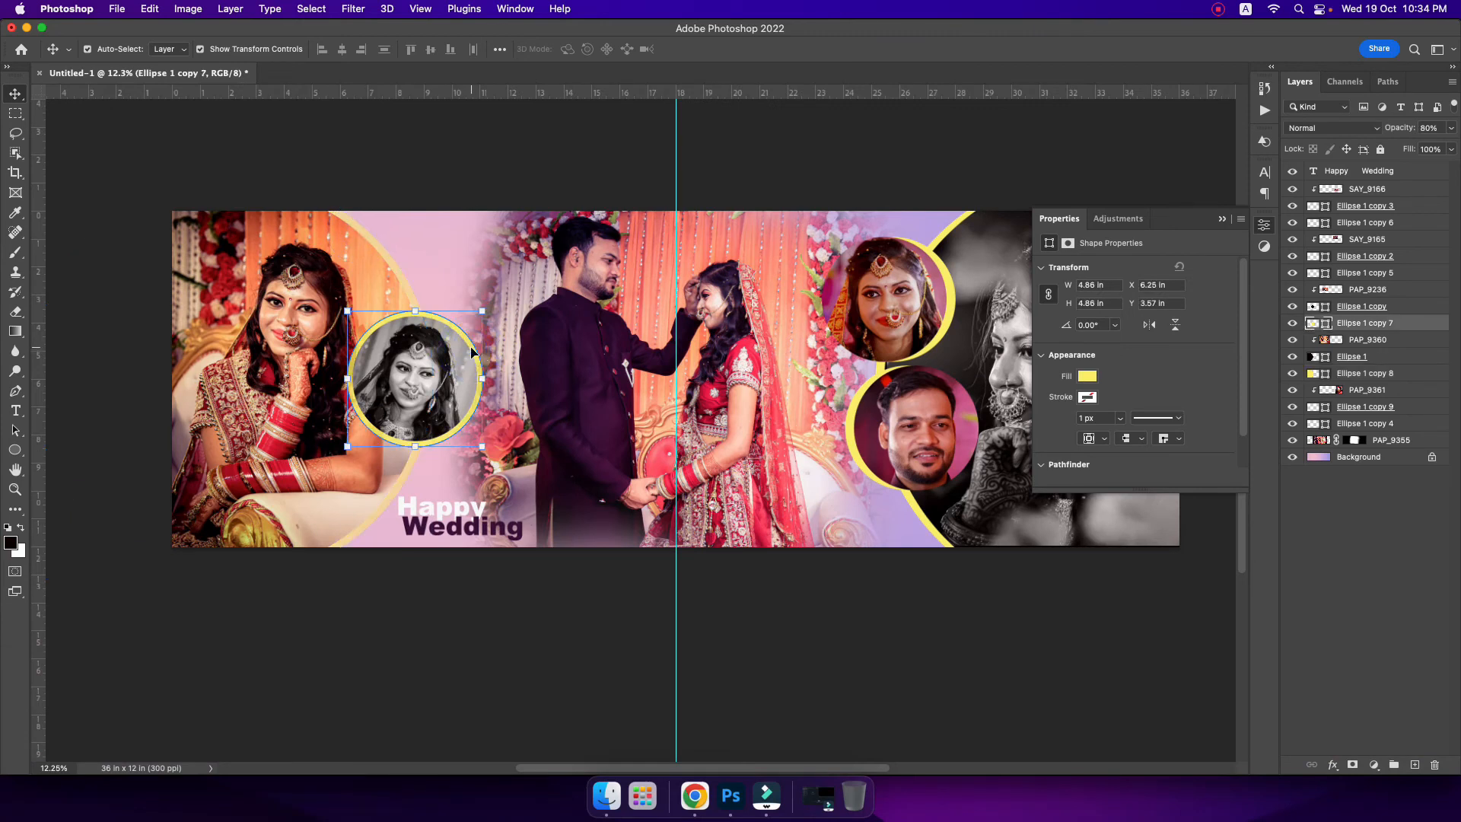
click(951, 284)
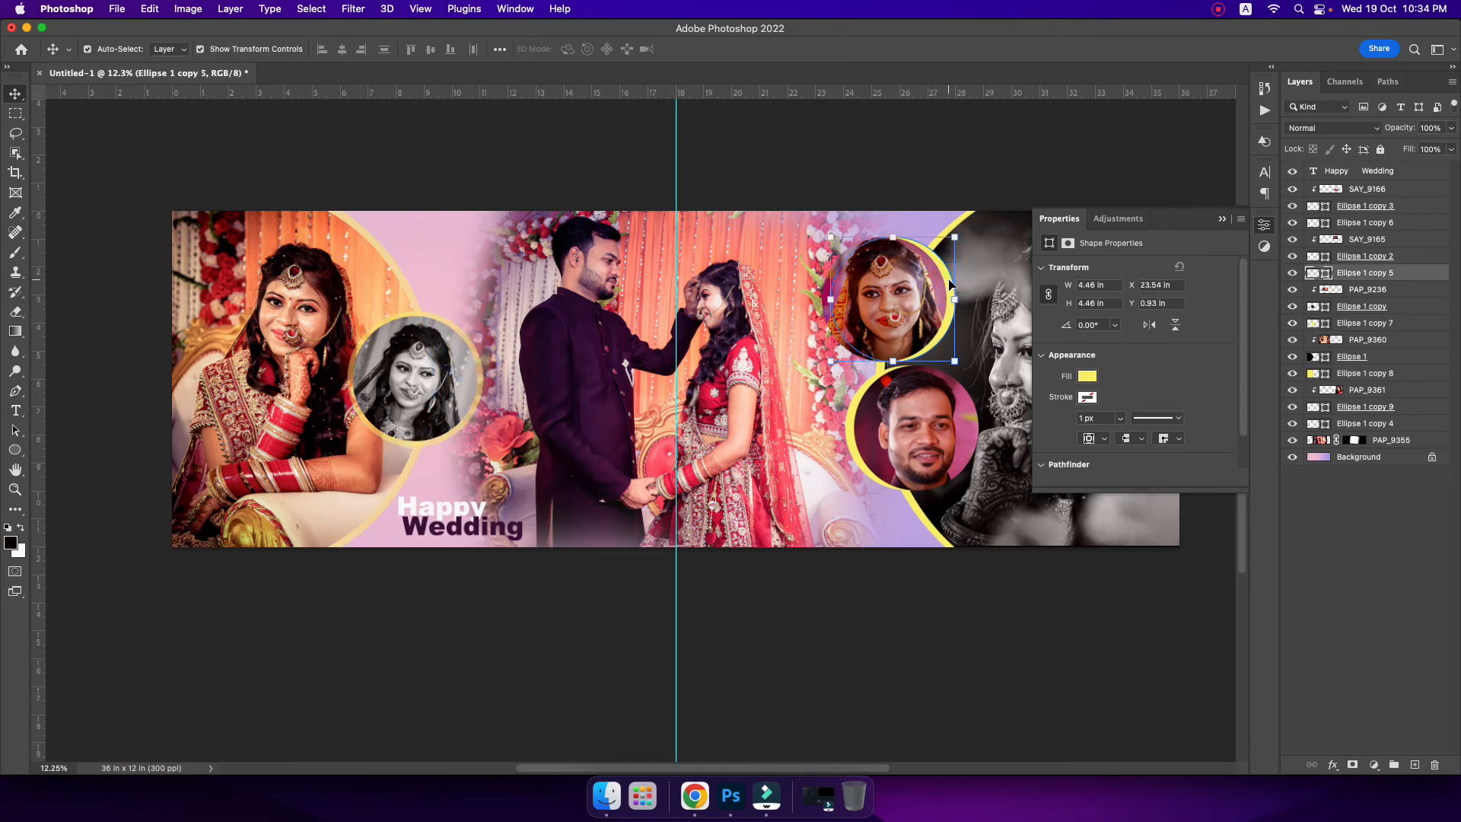
click(865, 470)
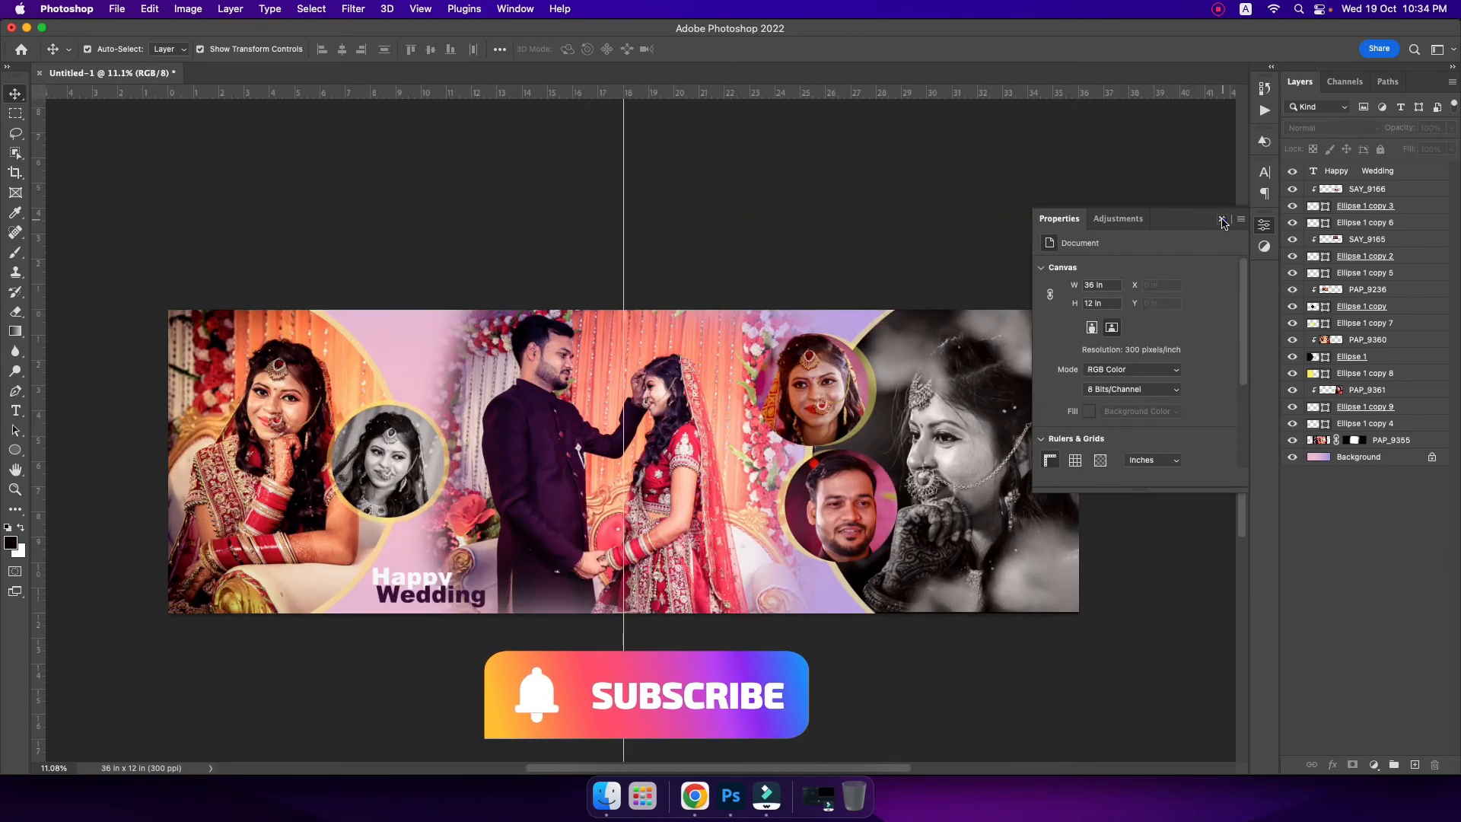
- Collapse the Properties panel and look over the whole album spread
click(1222, 220)
scroll(709, 453, down, 1)
scroll(685, 411, down, 3)
scroll(684, 411, left, 2)
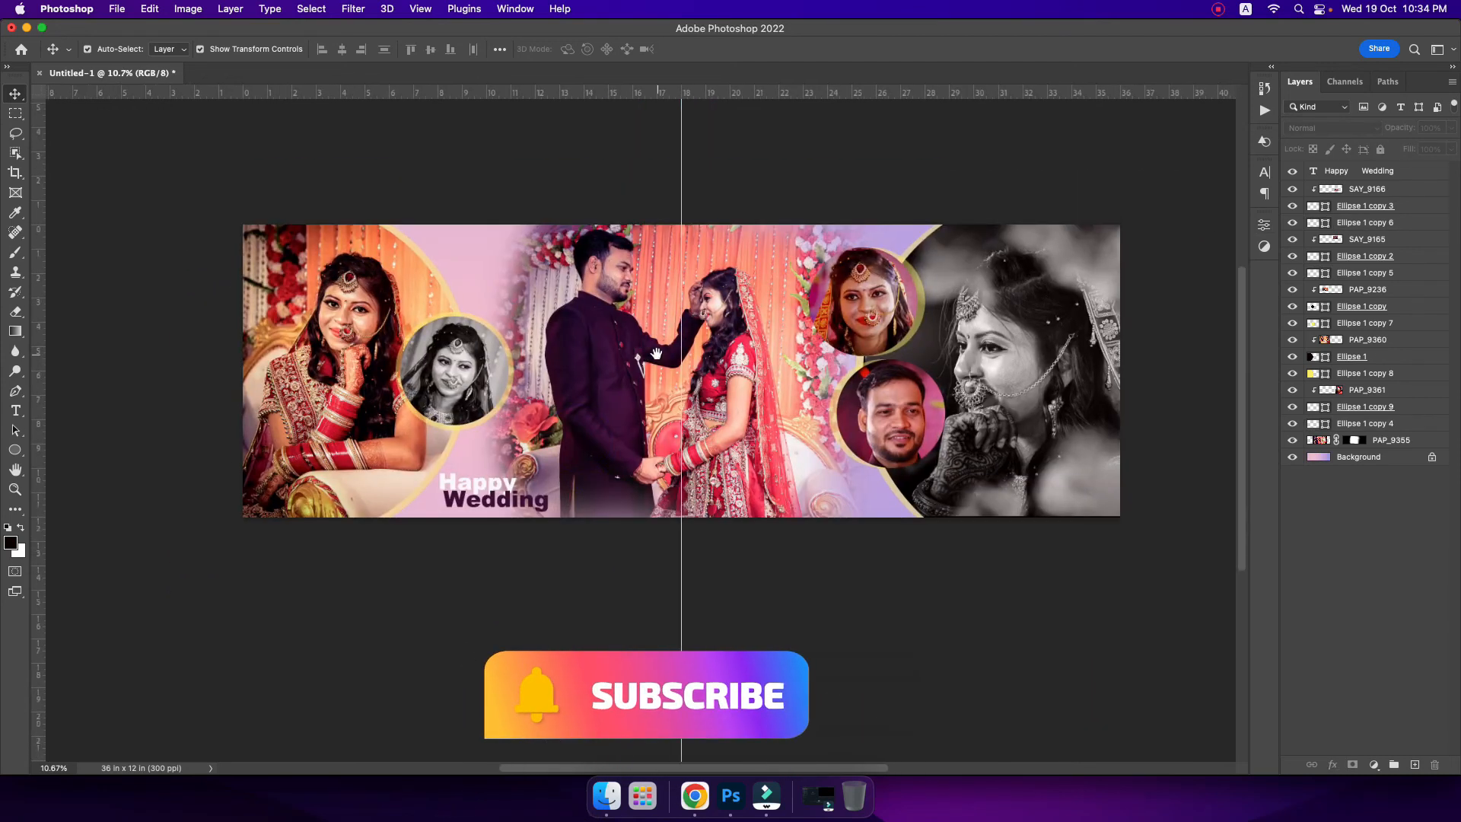
scroll(651, 354, up, 1)
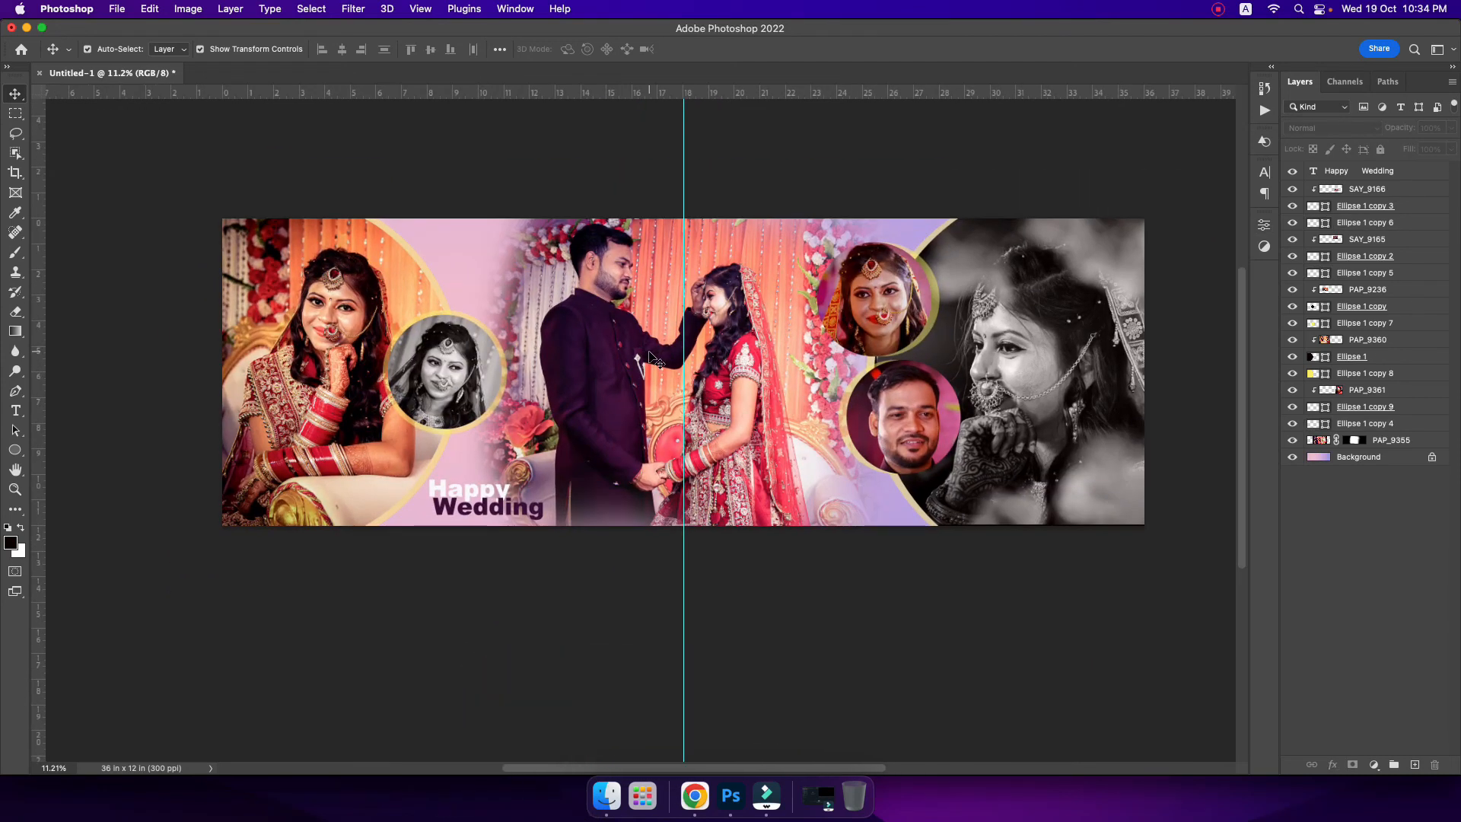